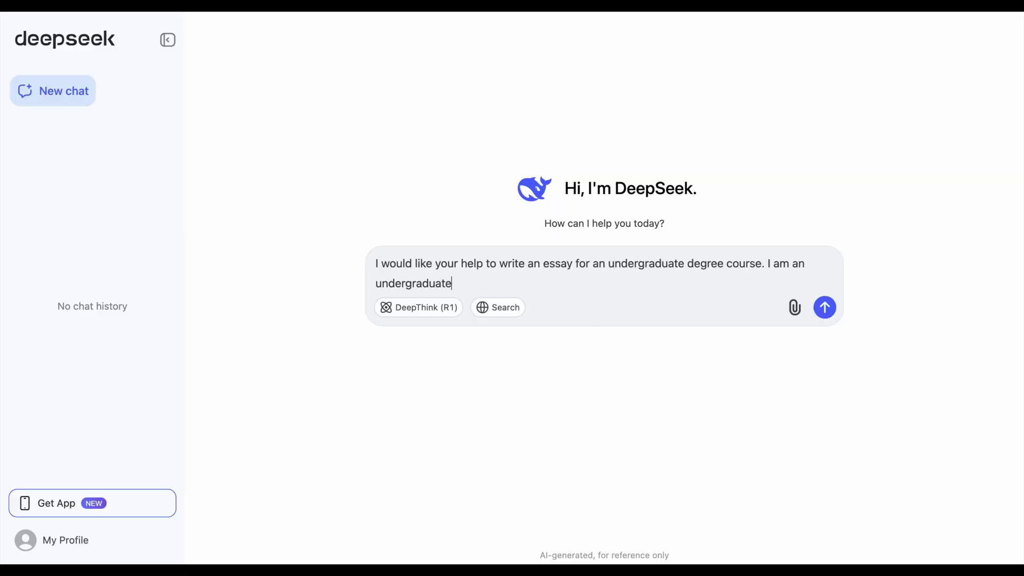
Request the 2000-word APA essay on AI humanizers and international students, then paste the reply into Word
text(and how they are impacting both students and educators in the university system. Comment on)
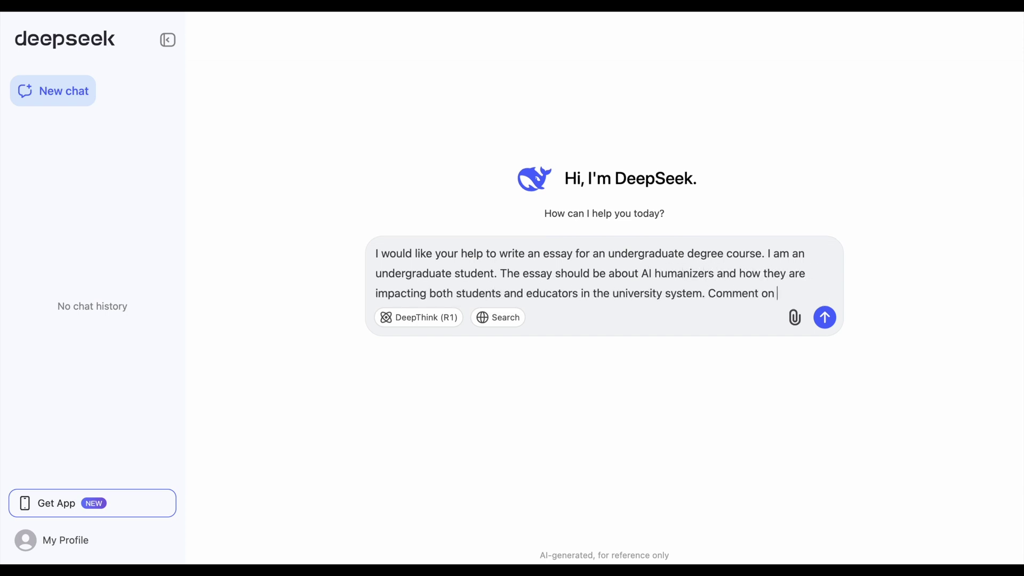
text(fits and challenges they present and say something about how they can be helpful to)
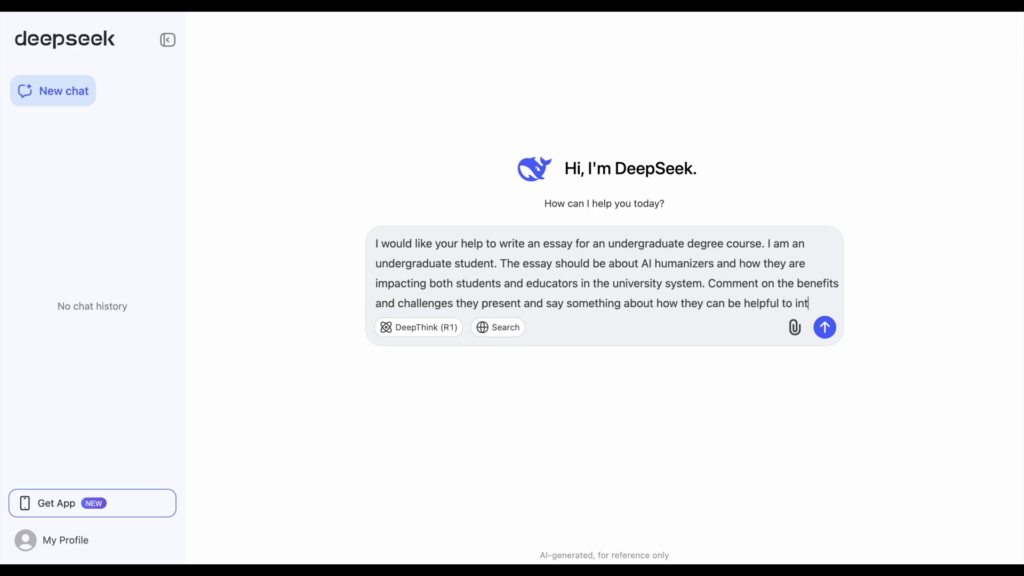
text( international students, studying in English, for whom Engl)
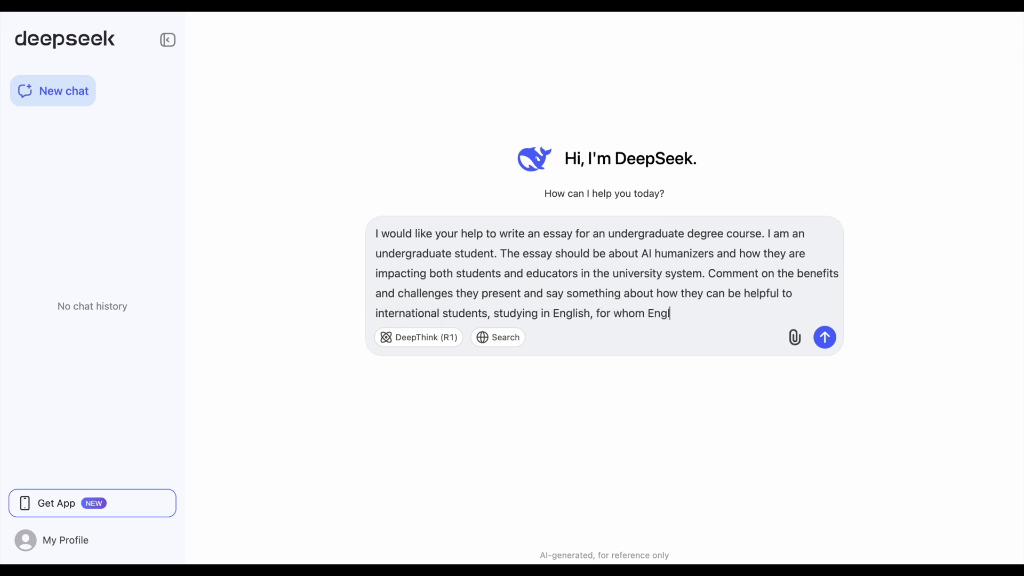
text(e. The essay should be 2000 words in length and have at least 10 citations to cre)
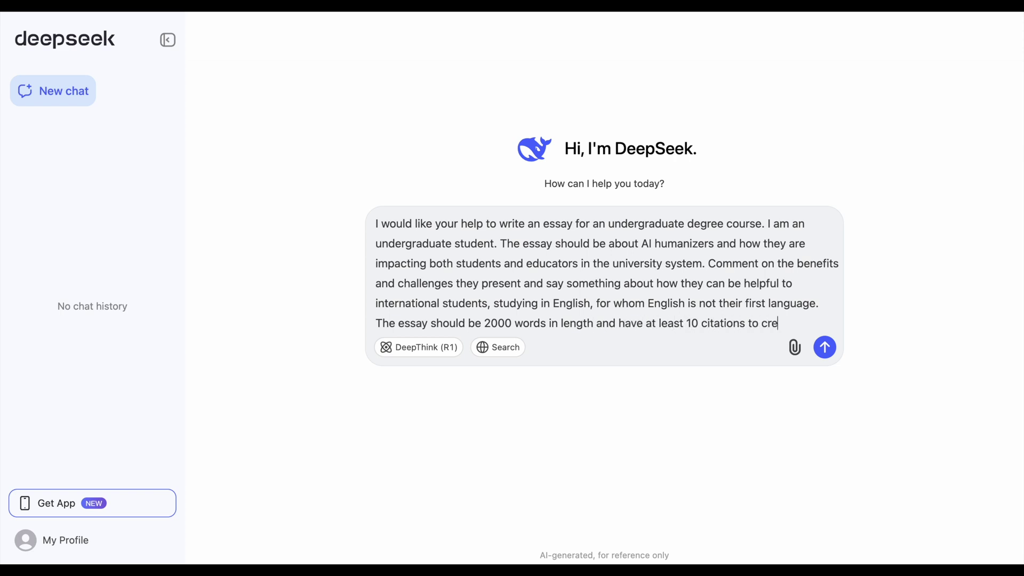
text(dible academic work. I don't want weblinks to support what I)
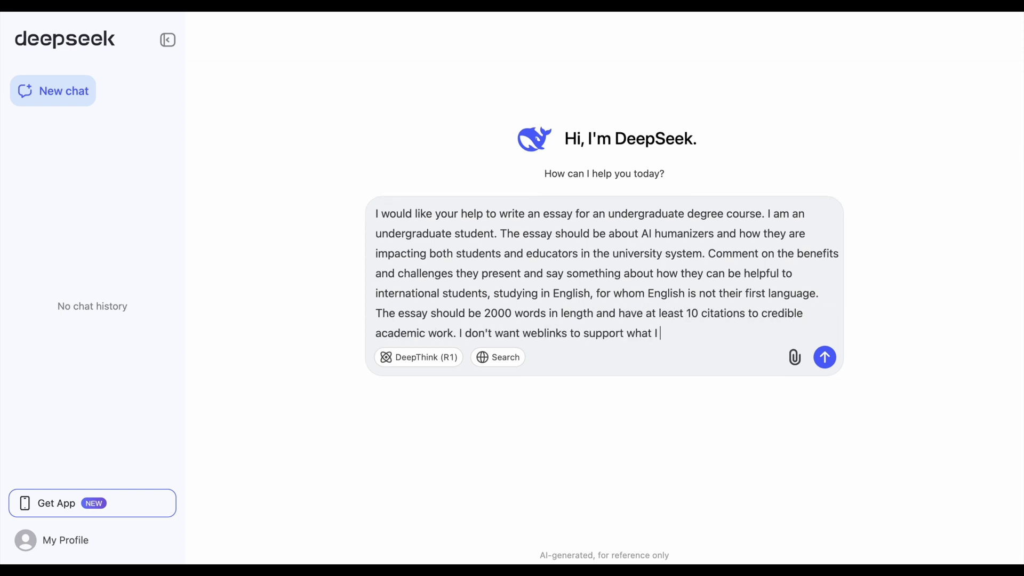
text(citations to academic journals on AI)
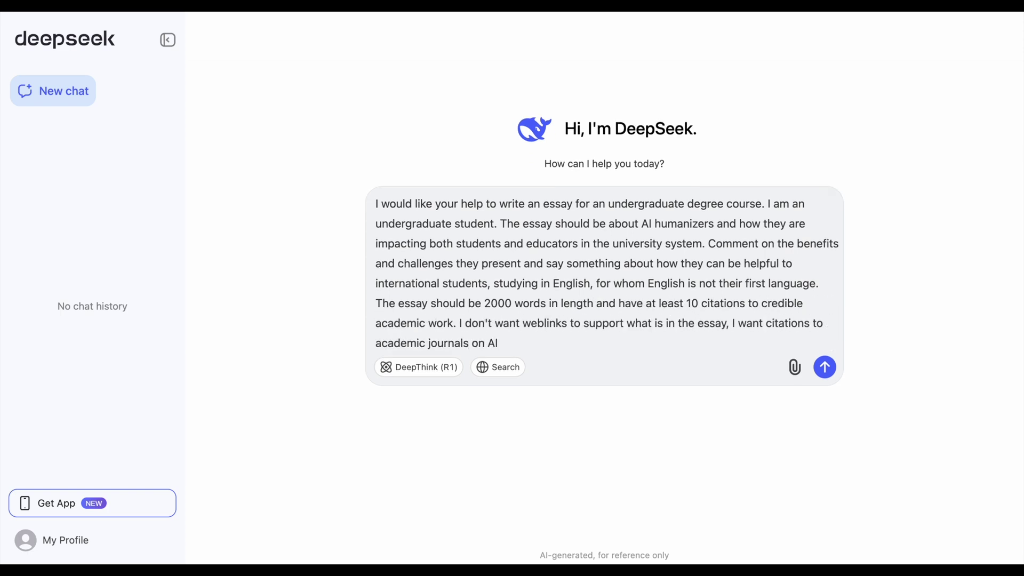
text(y in a formal academic style and include a reference list in the APA style. The ref)
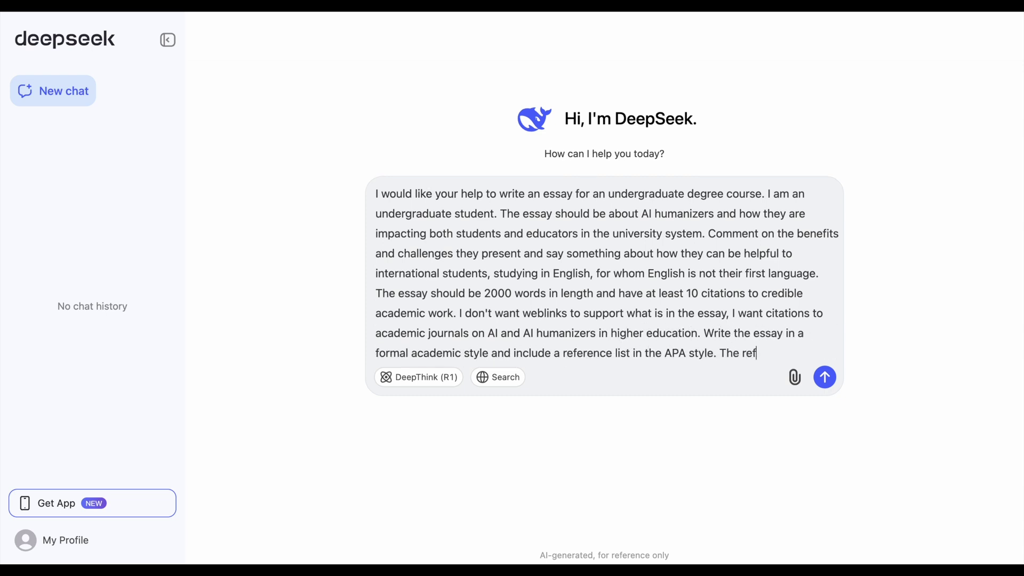
text(erence list is not incl)
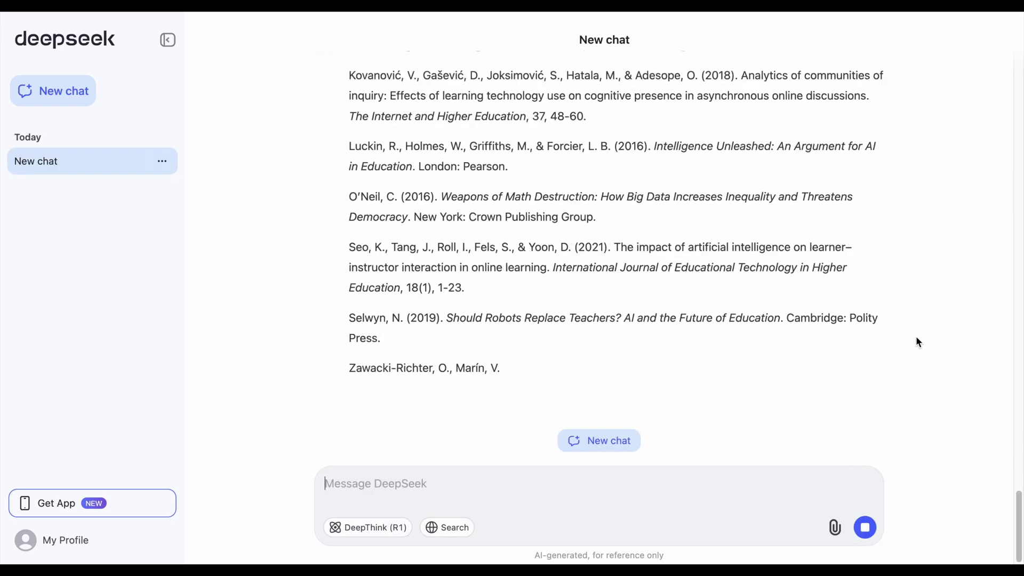
click(356, 395)
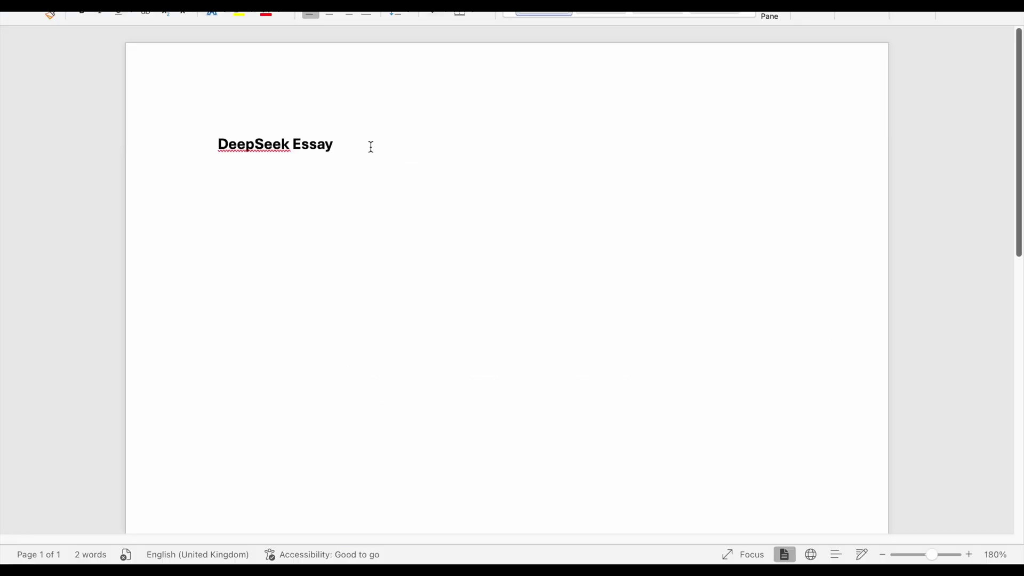
key(ctrl+v)
scroll(370, 146, up, 20)
scroll(219, 256, down, 1)
drag(218, 256, 488, 428)
Humanize the essay's opening 293-word excerpt in GPTHuman
click(41, 19)
key(Return)
key(super+Tab)
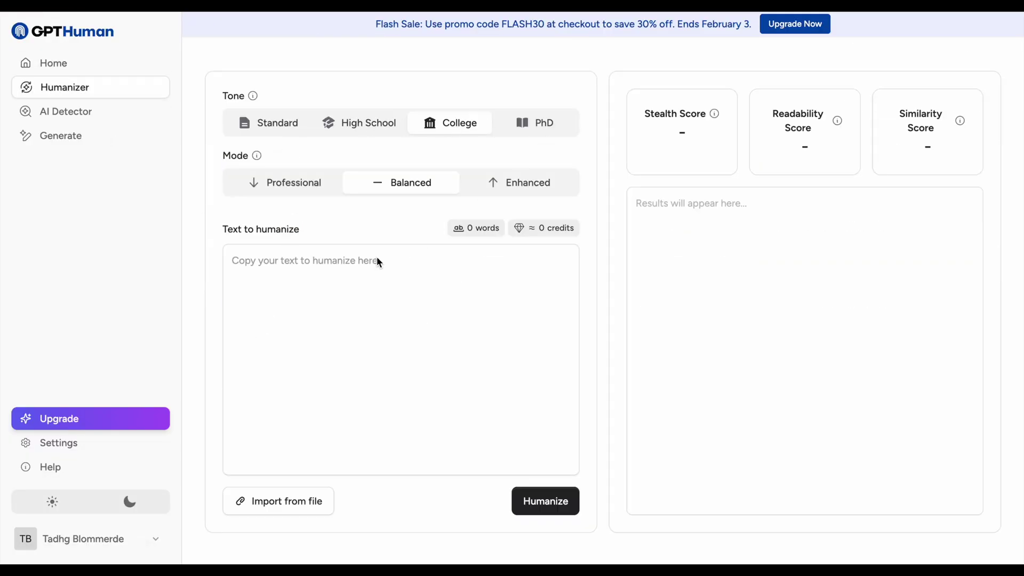
key(super+v)
click(536, 501)
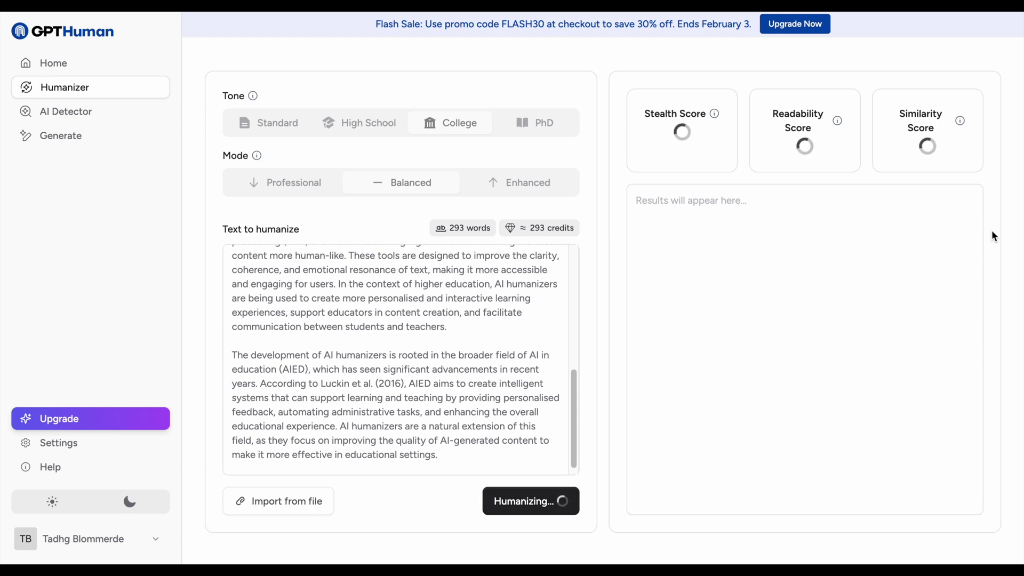
Paste the GPTHuman rewrite at the end of the Word document and remove its bold
scroll(922, 280, down, 3)
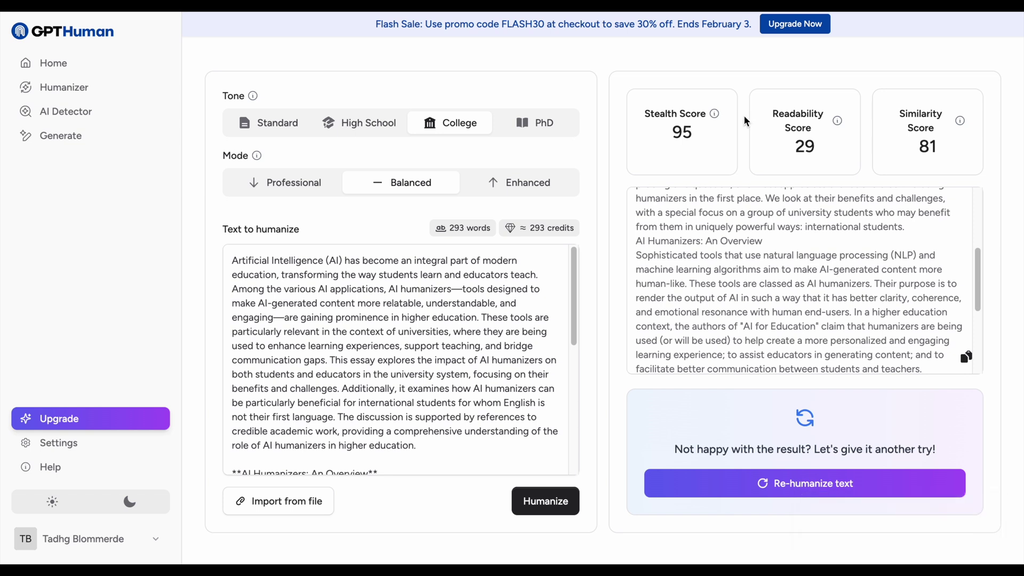
scroll(858, 219, down, 3)
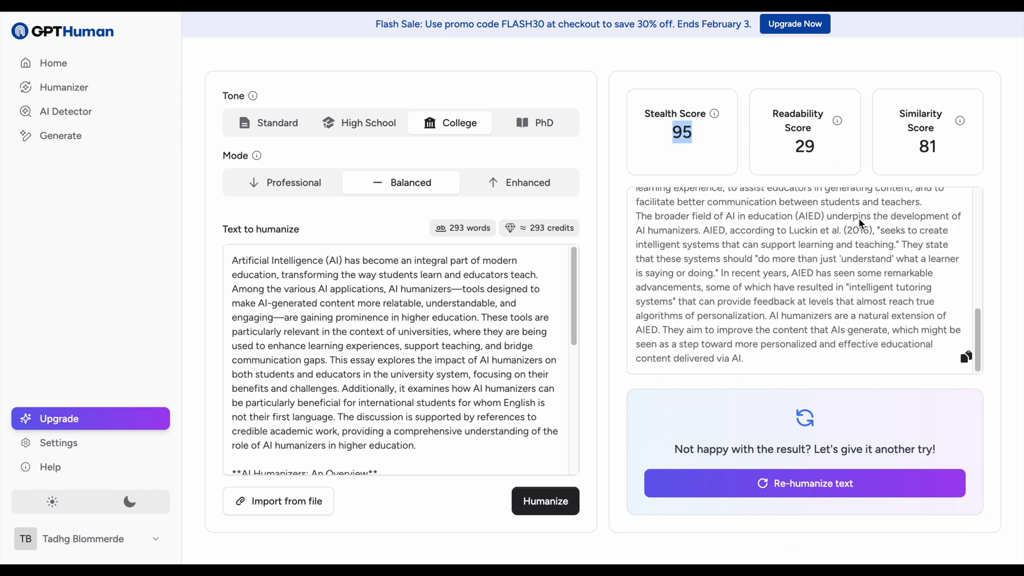
click(965, 357)
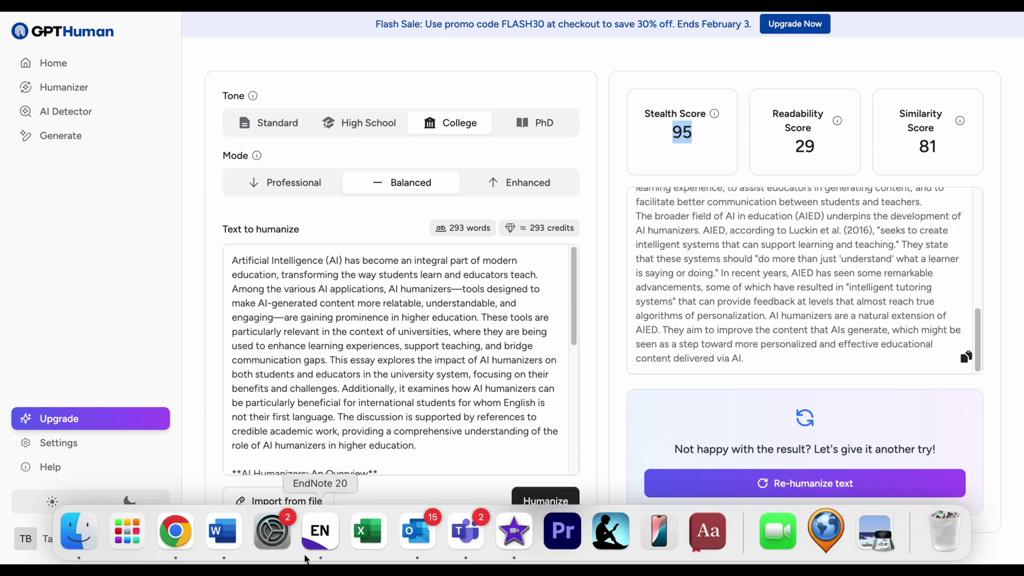
click(320, 531)
key(super+v)
drag(342, 507, 145, 216)
key(ctrl+b)
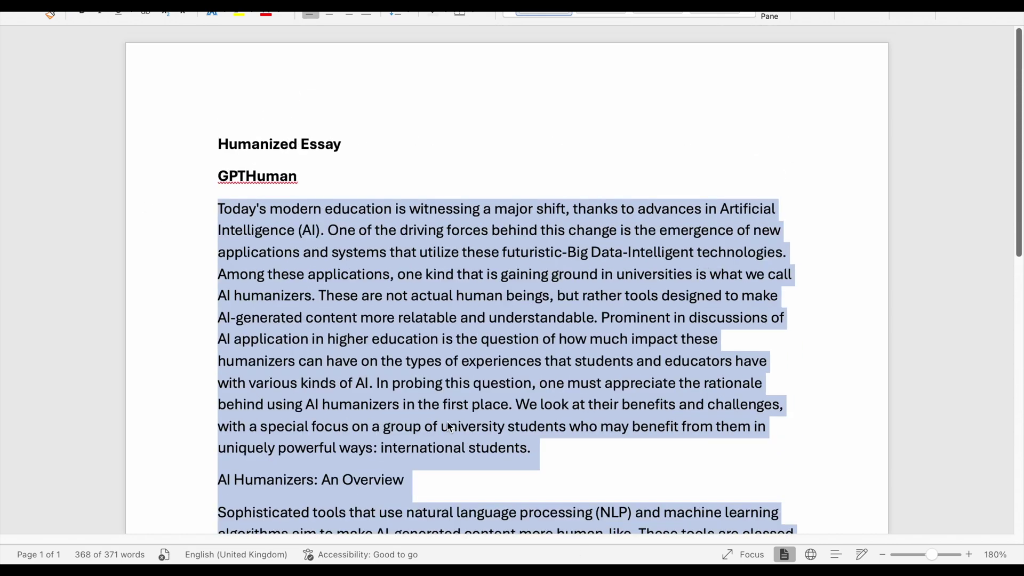
Check the pasted text's word count and paste the next passage into the Netus AI bypasser
mouse_move(368, 531)
scroll(507, 267, down, 15)
click(42, 16)
click(607, 229)
key(super+c)
key(super+Tab)
key(super+v)
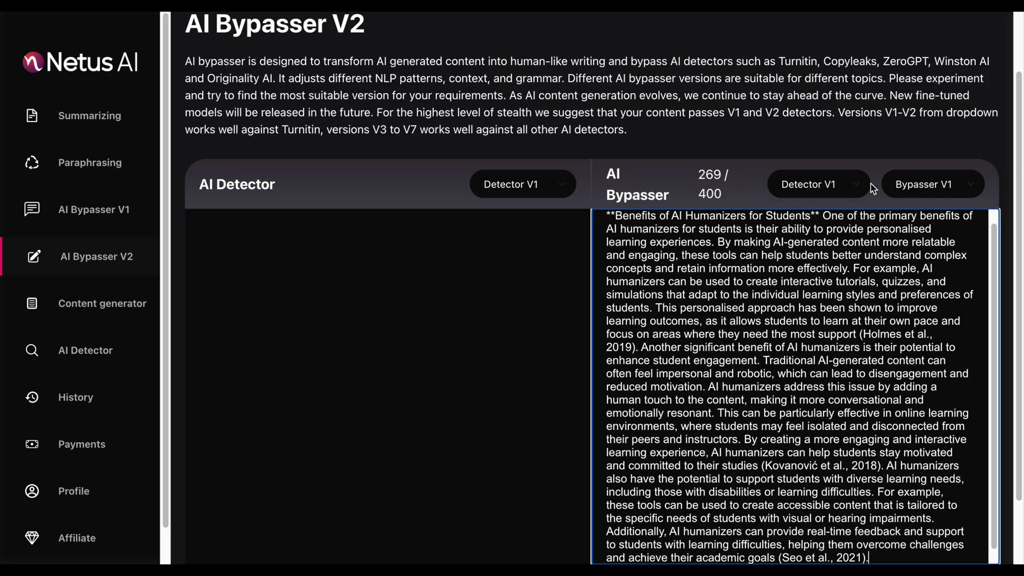
Run a Bypasser V2 rewrite of the student-benefits passage in Netus AI
click(931, 184)
triple_click(857, 123)
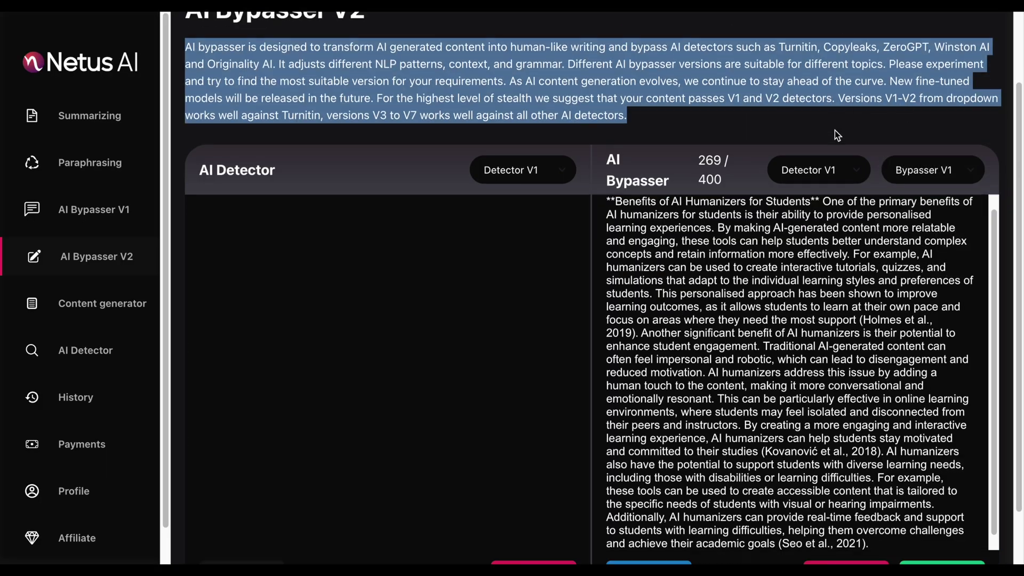
scroll(834, 130, down, 2)
click(733, 62)
click(932, 130)
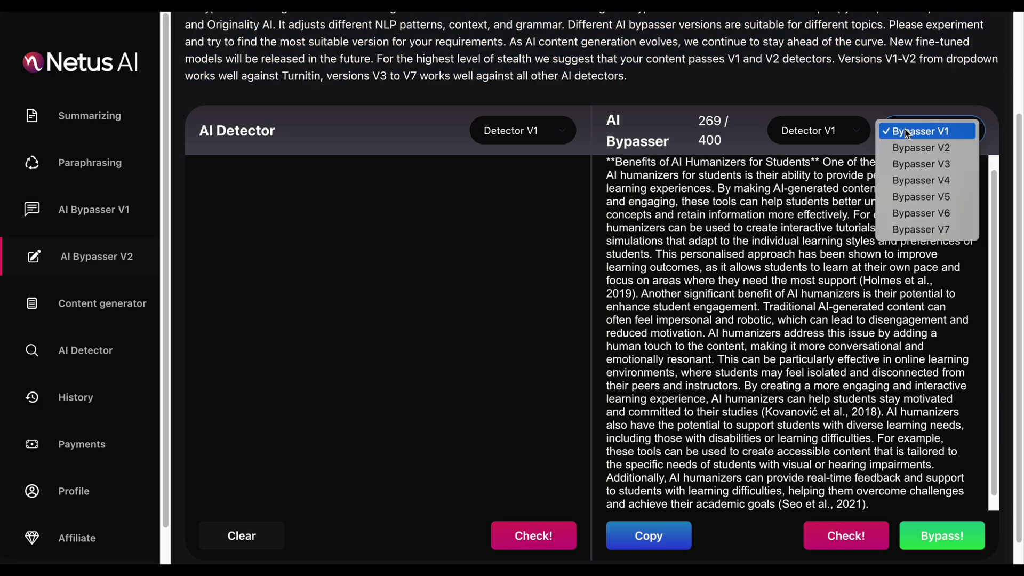
click(921, 146)
scroll(923, 320, down, 1)
click(924, 535)
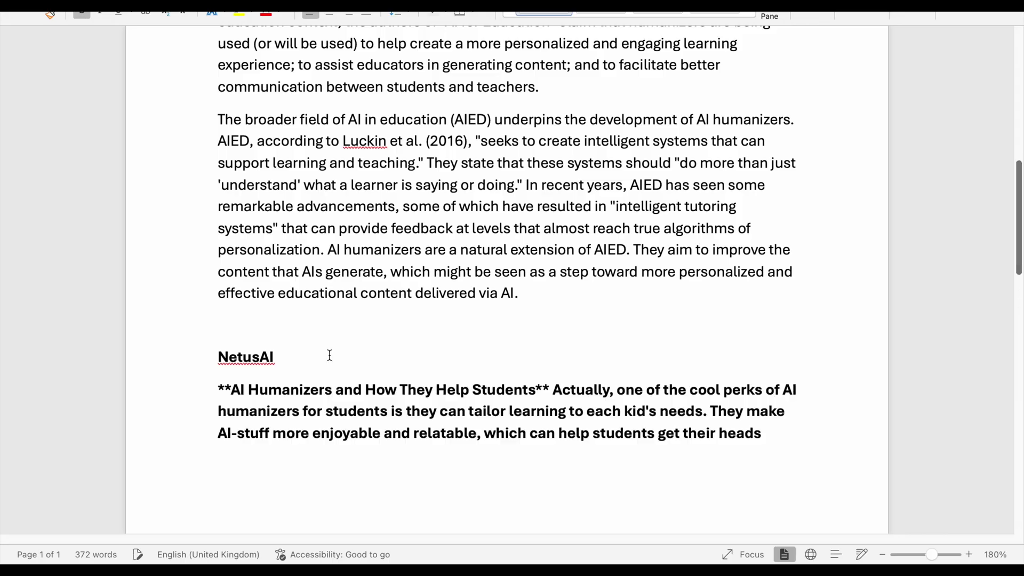
Select the essay passage up to the O'Neil citation and check its word count
drag(332, 354, 430, 496)
scroll(206, 364, up, 5)
scroll(269, 384, down, 5)
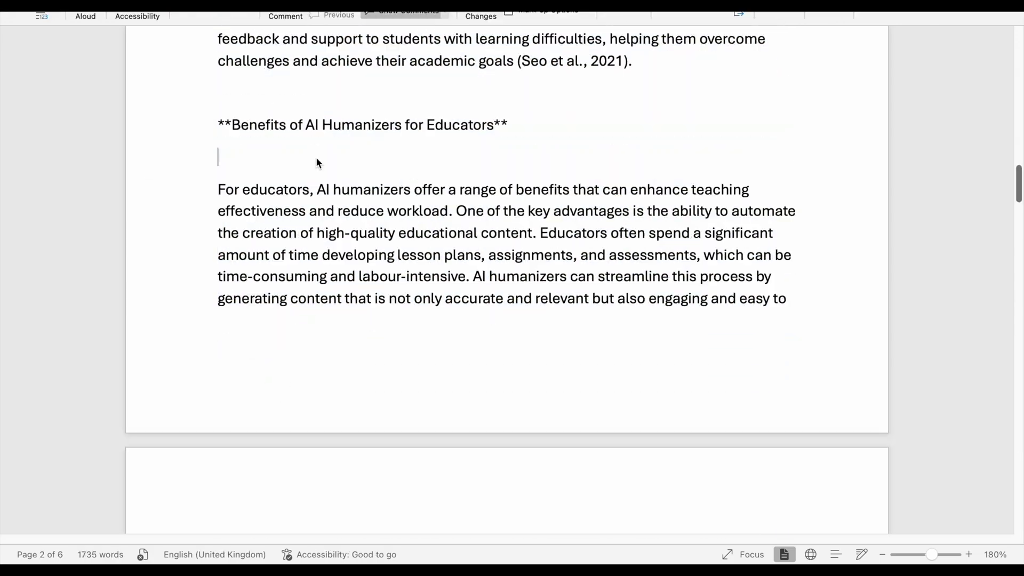
drag(315, 162, 619, 457)
key(super+shift+g)
key(Return)
key(super+Tab)
key(super+Tab)
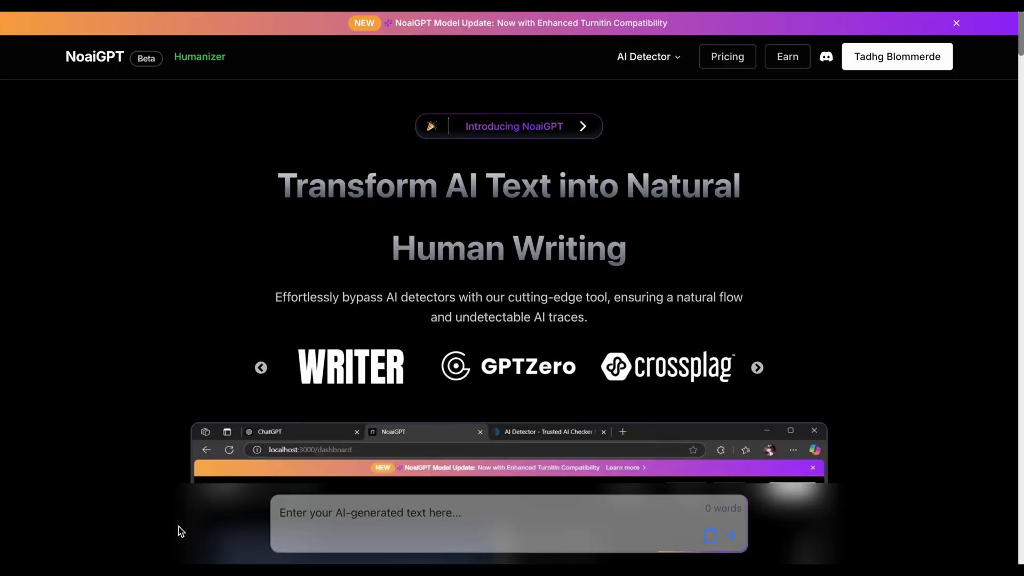
Humanize the educators' benefits section in NoaiGPT and copy the output
scroll(456, 168, down, 10)
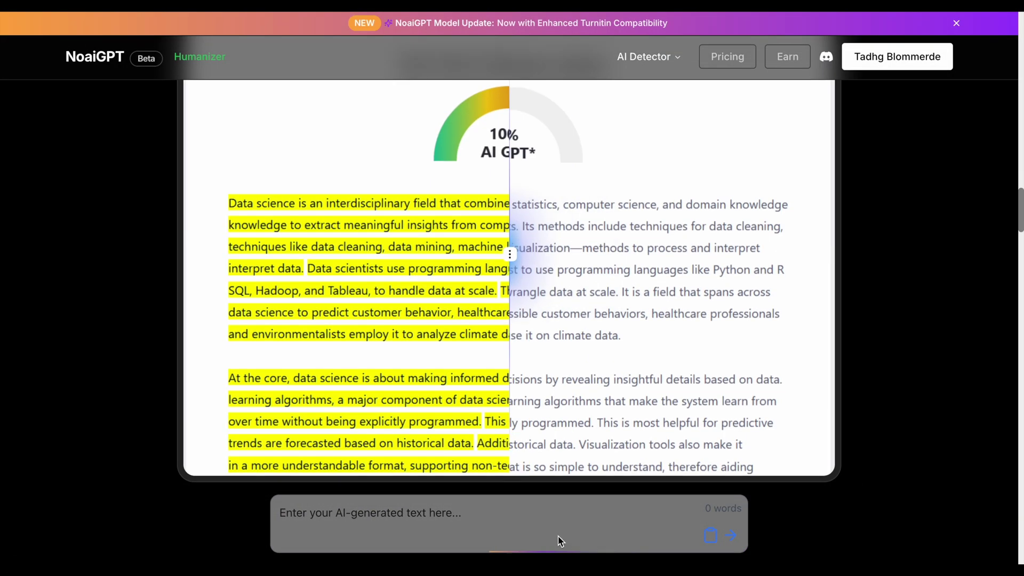
click(352, 516)
key(super+v)
click(730, 537)
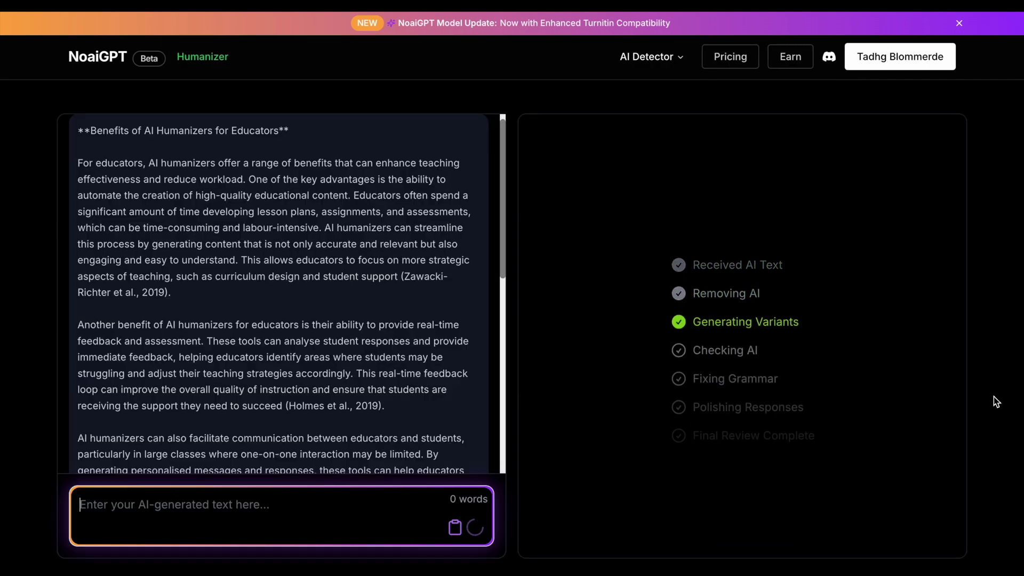
click(918, 532)
Back in Word, select the next essay passage to humanize
click(221, 540)
scroll(320, 498, up, 5)
drag(549, 492, 218, 237)
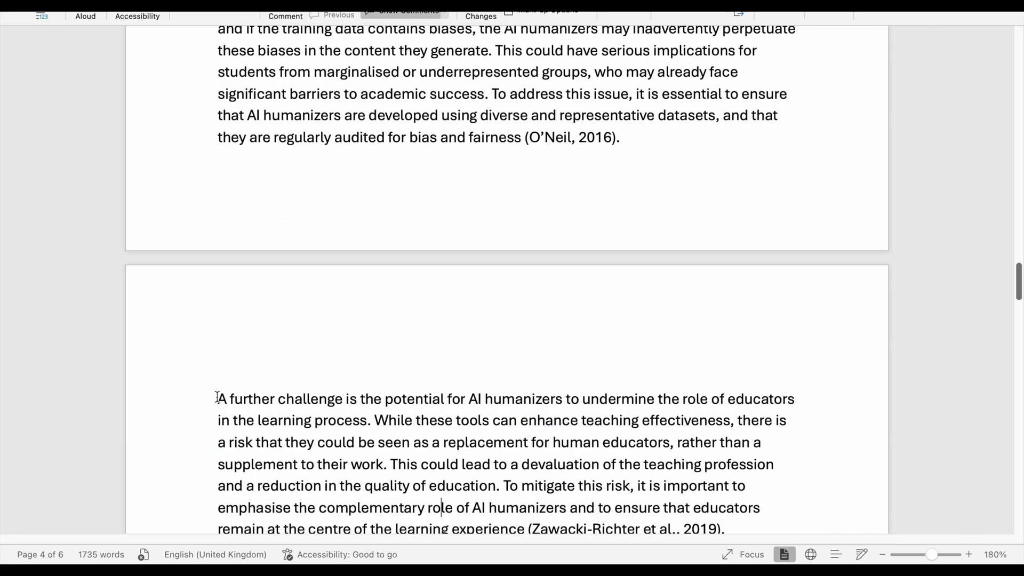
drag(217, 398, 492, 382)
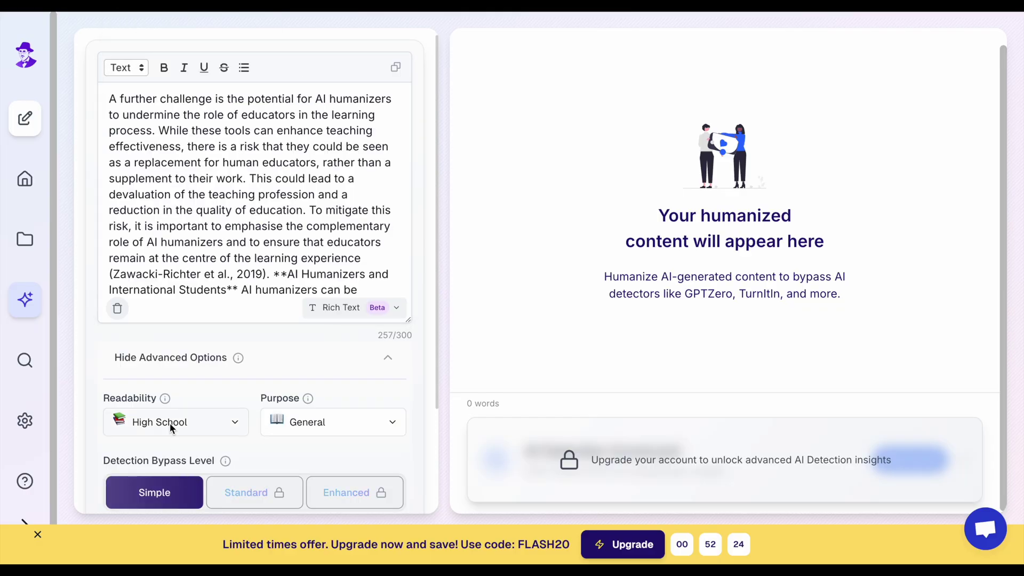
Humanize the challenges passage in WalterWrites at High School readability with General purpose
click(171, 421)
click(333, 422)
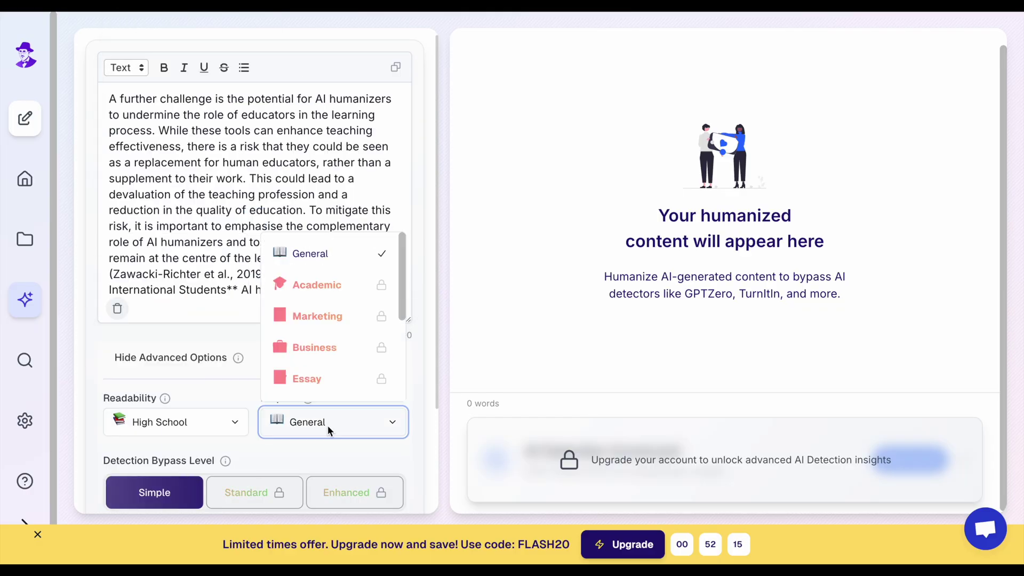
click(679, 398)
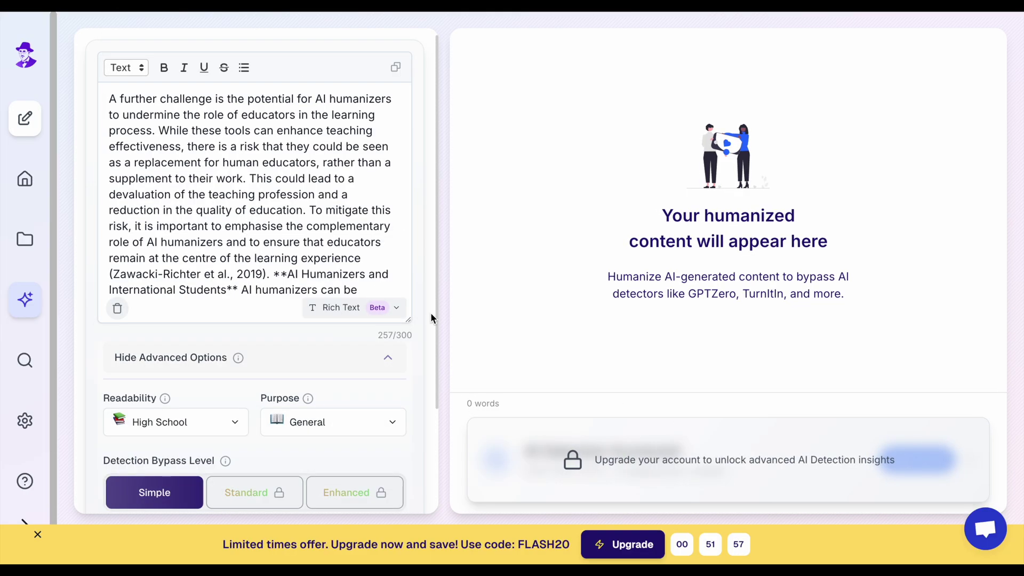
click(388, 357)
scroll(320, 320, down, 5)
click(192, 476)
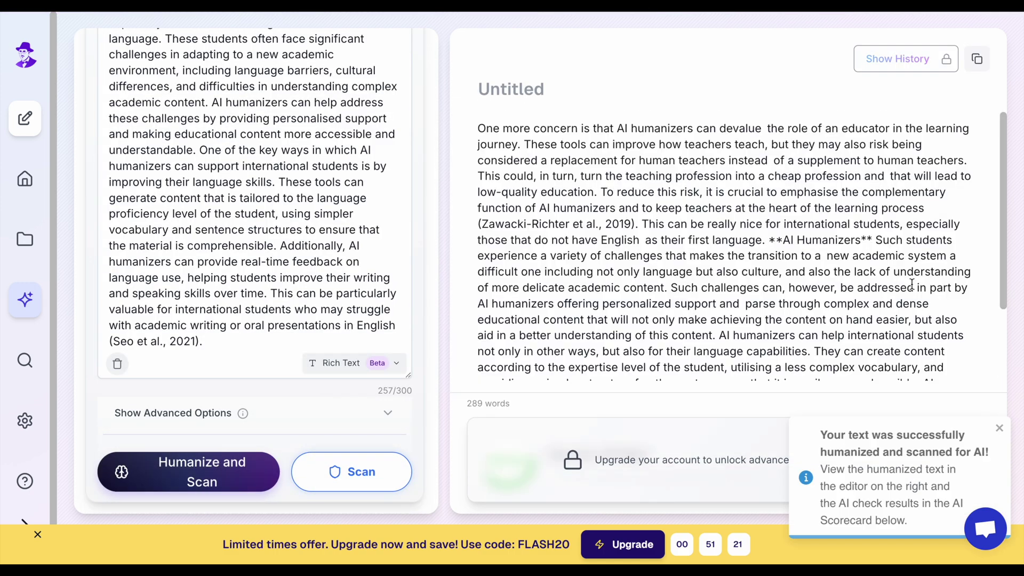
Paste the 289-word WalterWrites output under its heading and select the passage through the conclusion
click(998, 429)
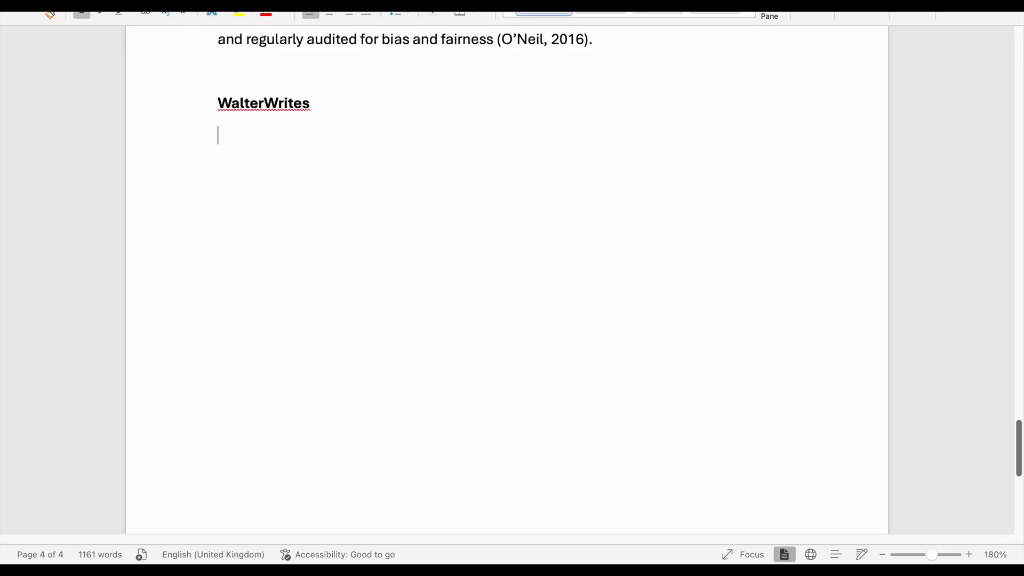
key(ctrl+v)
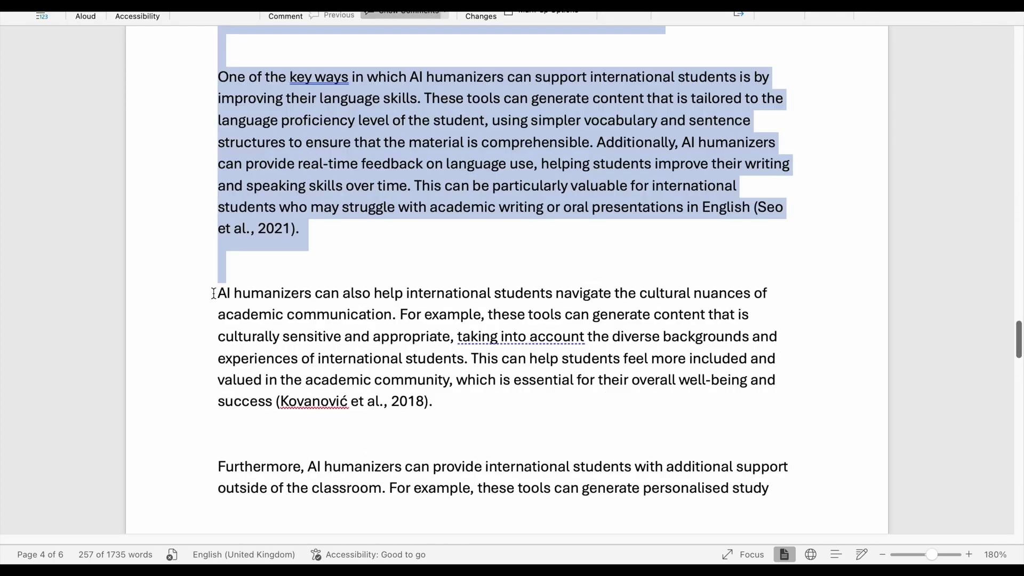
drag(215, 292, 510, 224)
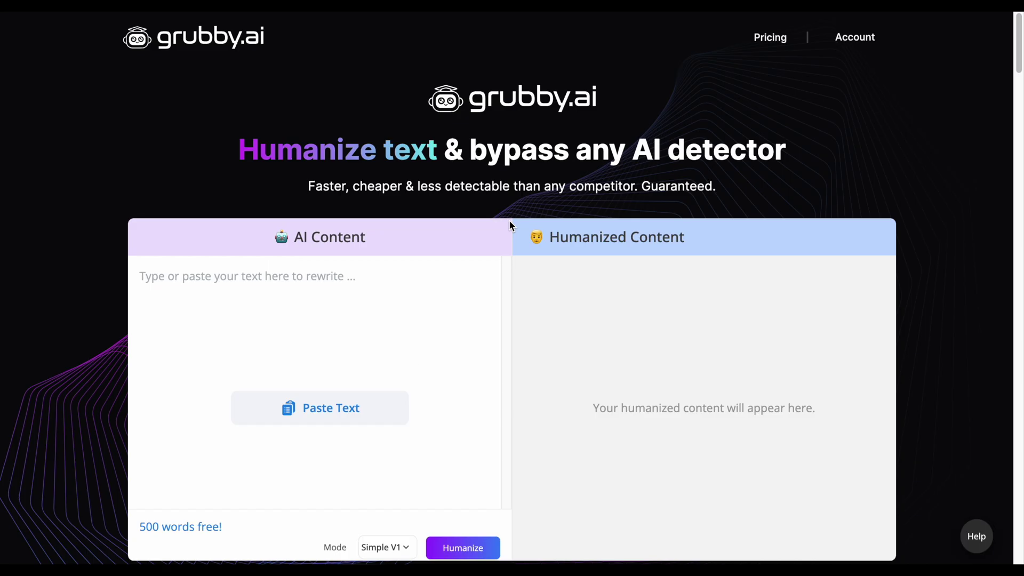
Humanize the 254-word passage in grubby.ai and paste the 240-word human-rated rewrite under Grubby.AI
click(320, 408)
click(299, 78)
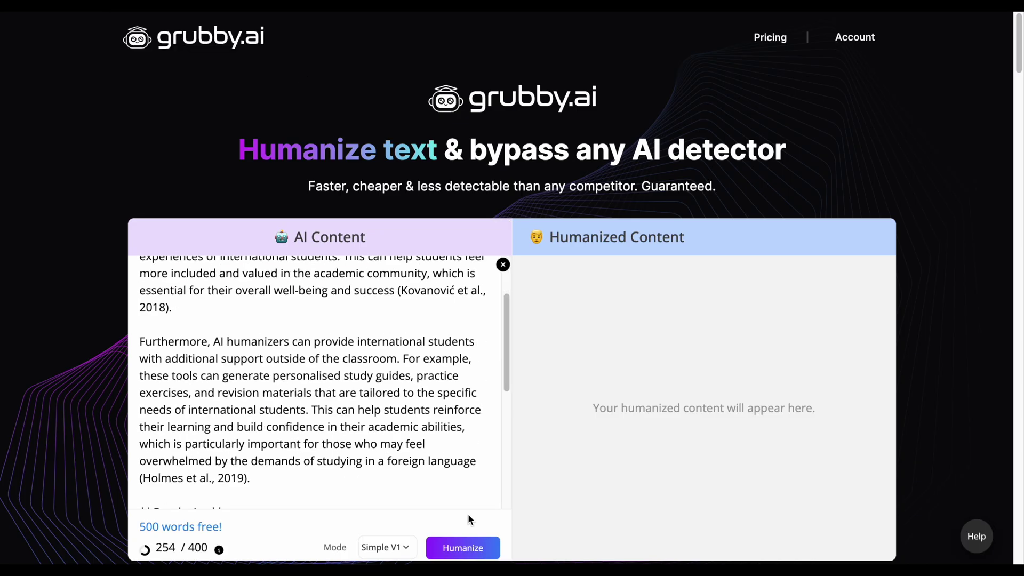
click(463, 548)
scroll(907, 403, down, 2)
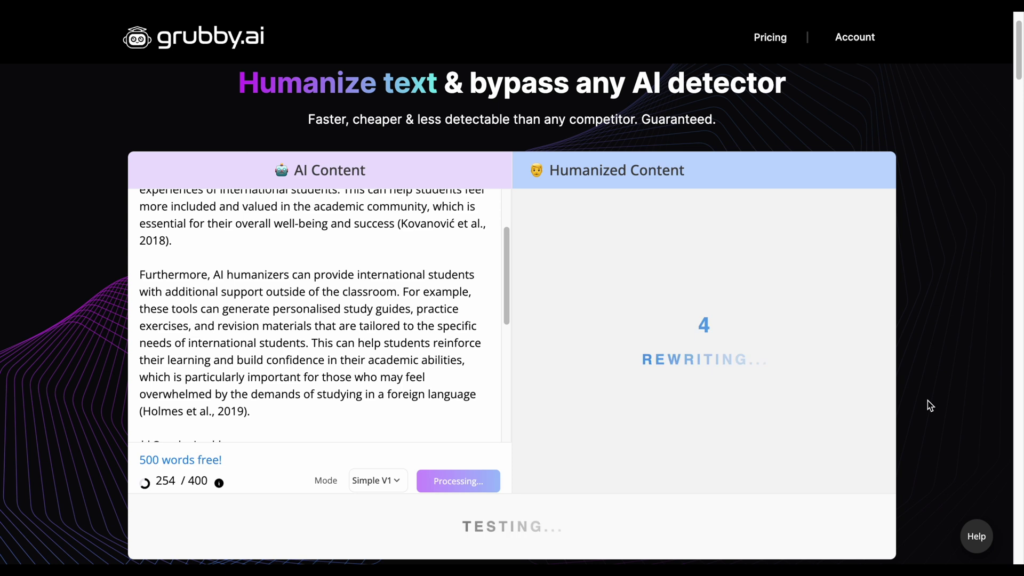
scroll(823, 439, down, 1)
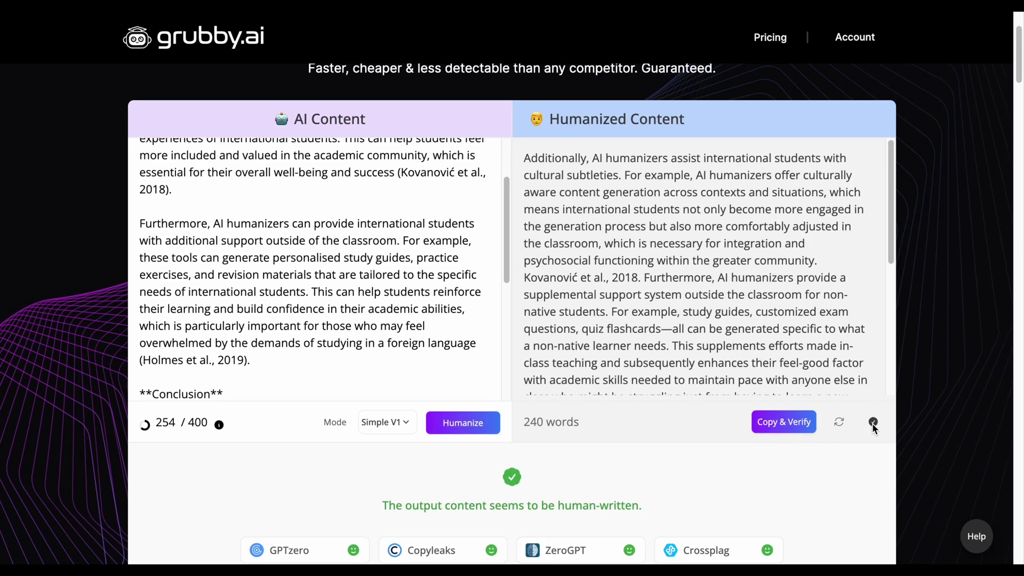
click(873, 422)
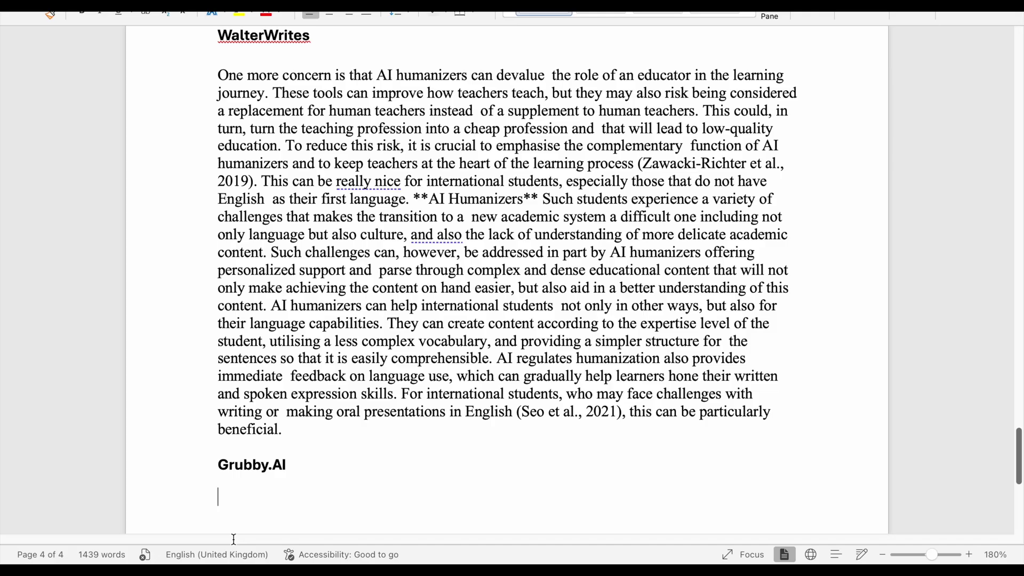
key(ctrl+v)
scroll(421, 483, up, 20)
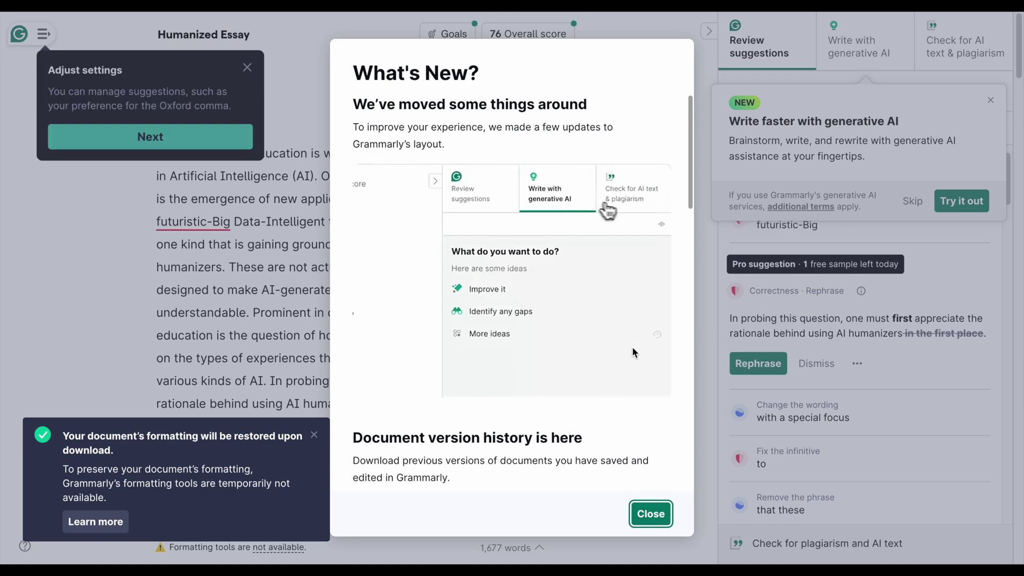
Dismiss Grammarly's What's New notice and onboarding tips and start the generative AI assistant
click(651, 515)
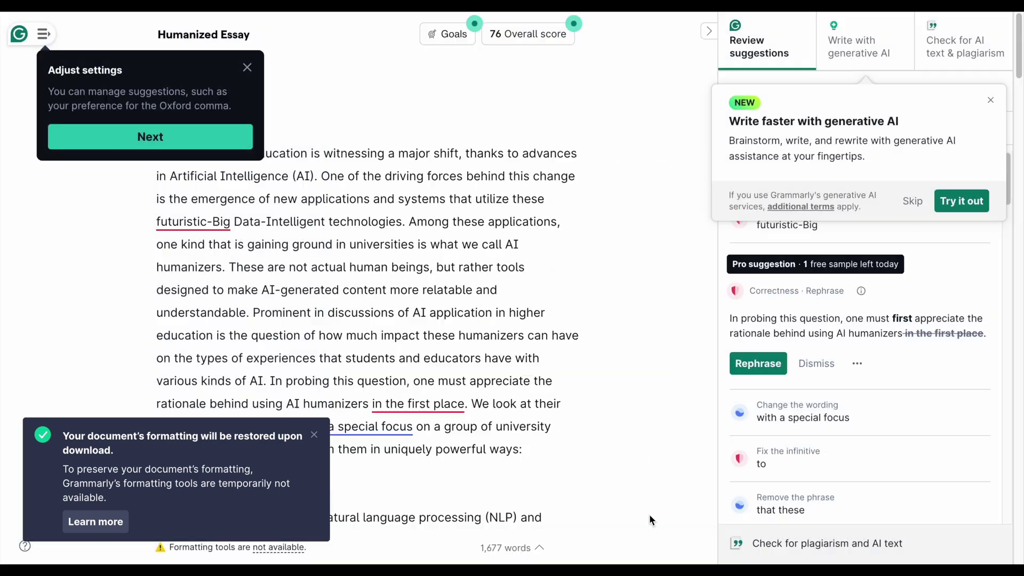
click(247, 67)
click(261, 137)
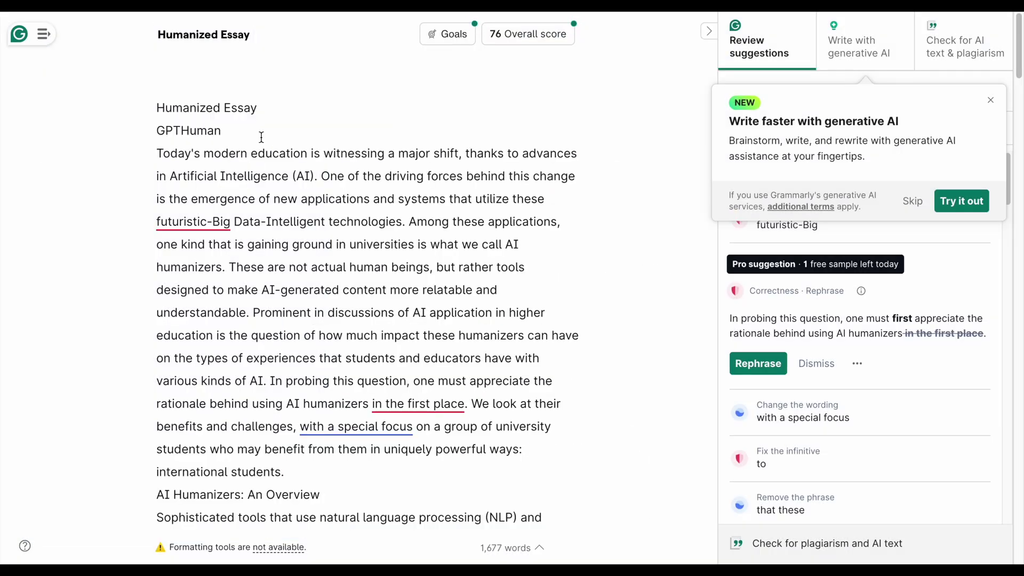
click(956, 199)
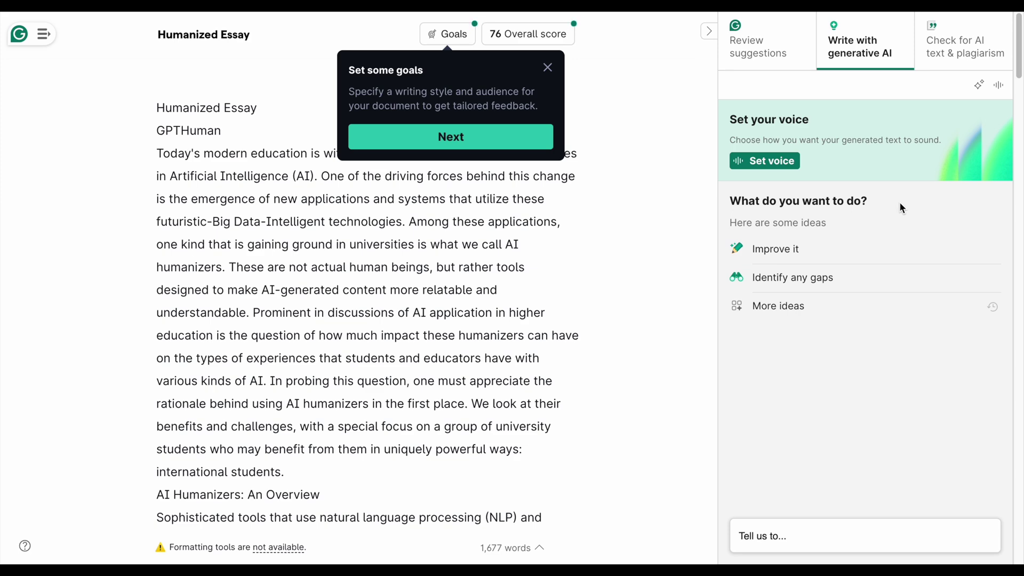
click(780, 249)
click(451, 136)
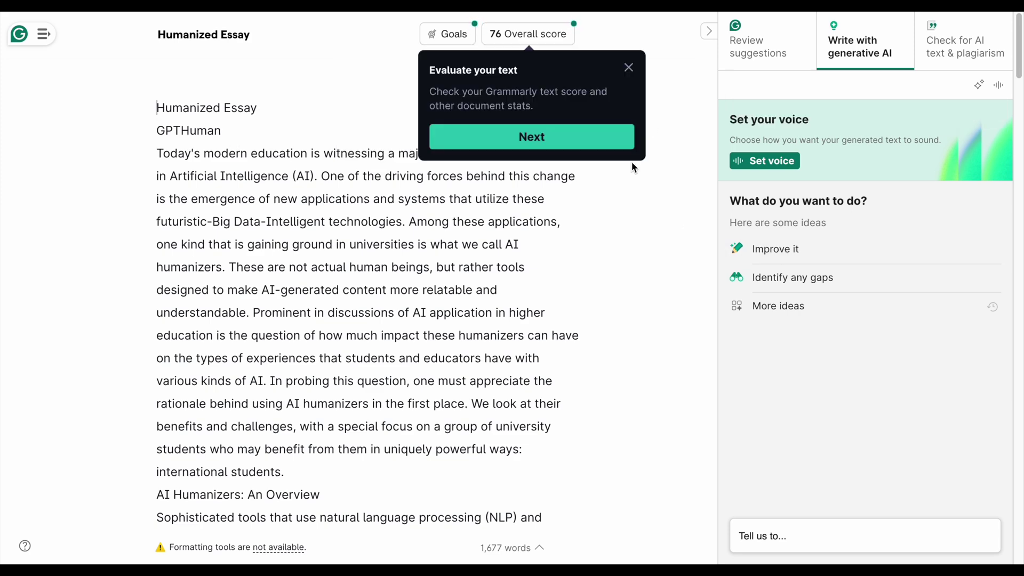
click(532, 137)
Select the whole Humanized Essay, have the AI improve it, and copy the result
scroll(482, 289, down, 20)
shift+click(501, 343)
click(800, 232)
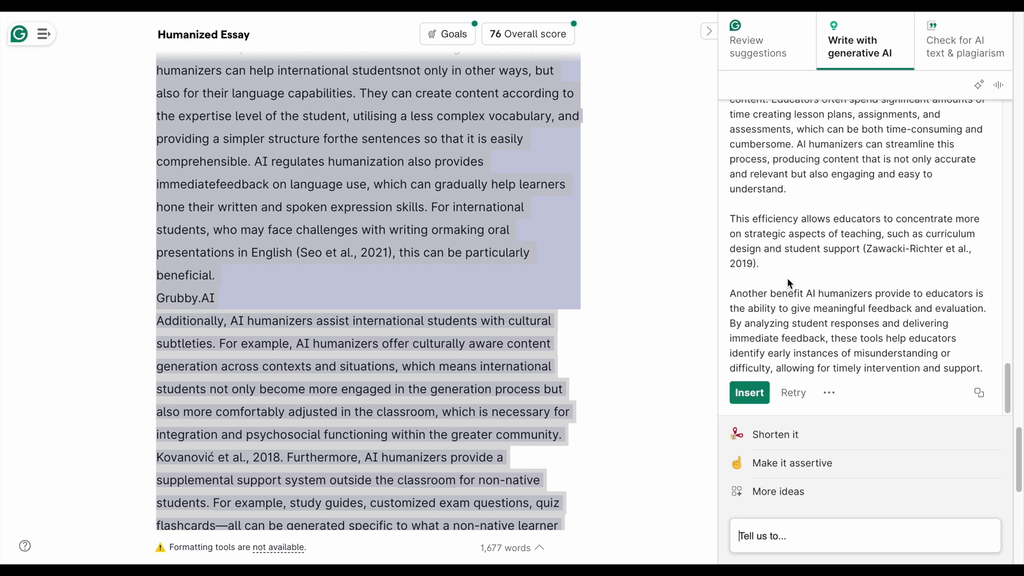
click(978, 392)
Switch to the essay in Word and scroll up to the Grammarly Improved Version heading
click(314, 555)
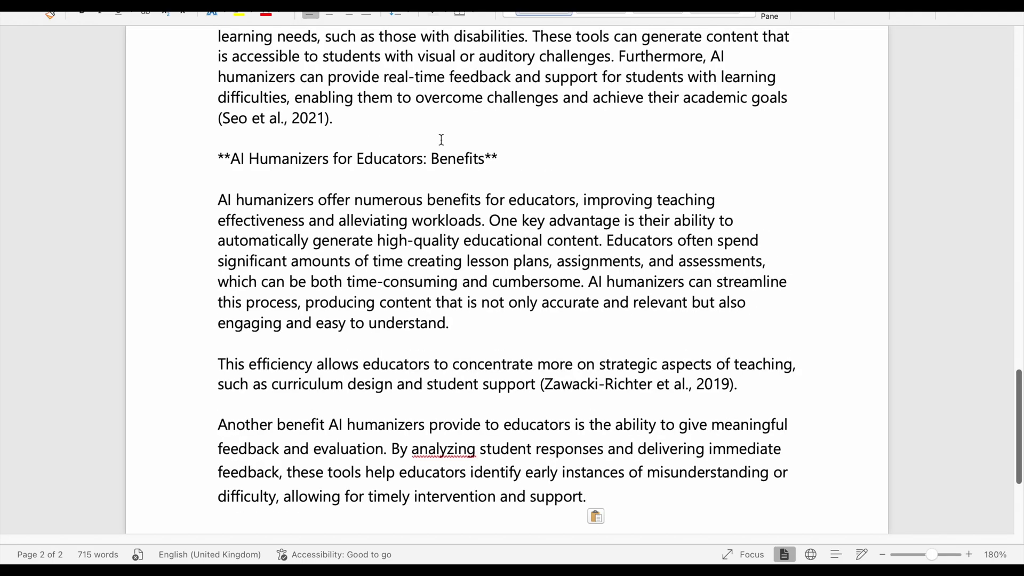
scroll(484, 253, up, 20)
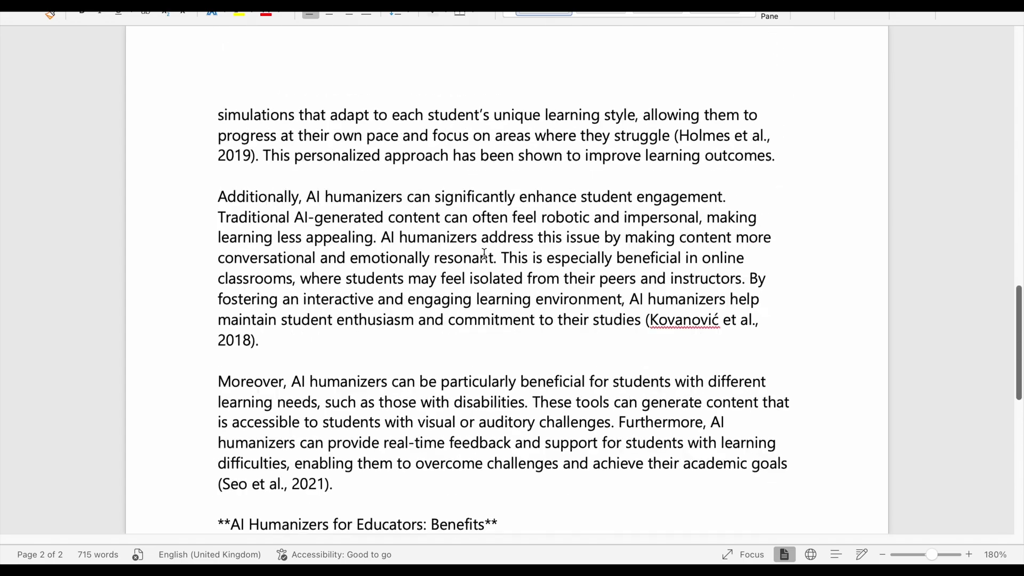
scroll(454, 249, up, 2)
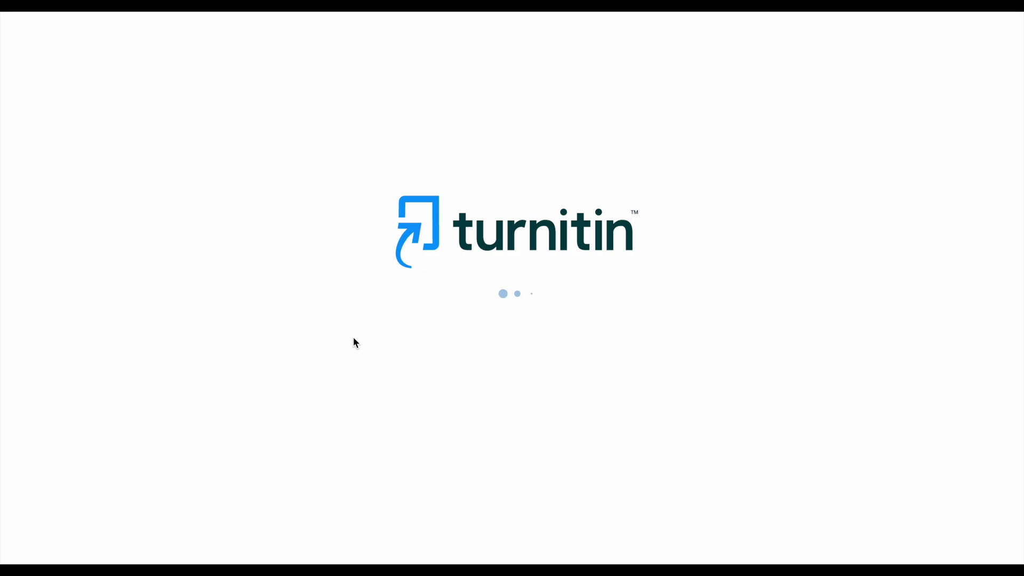
Review the DeepSeek Essay's Turnitin AI report showing 100% AI-detected
click(1000, 452)
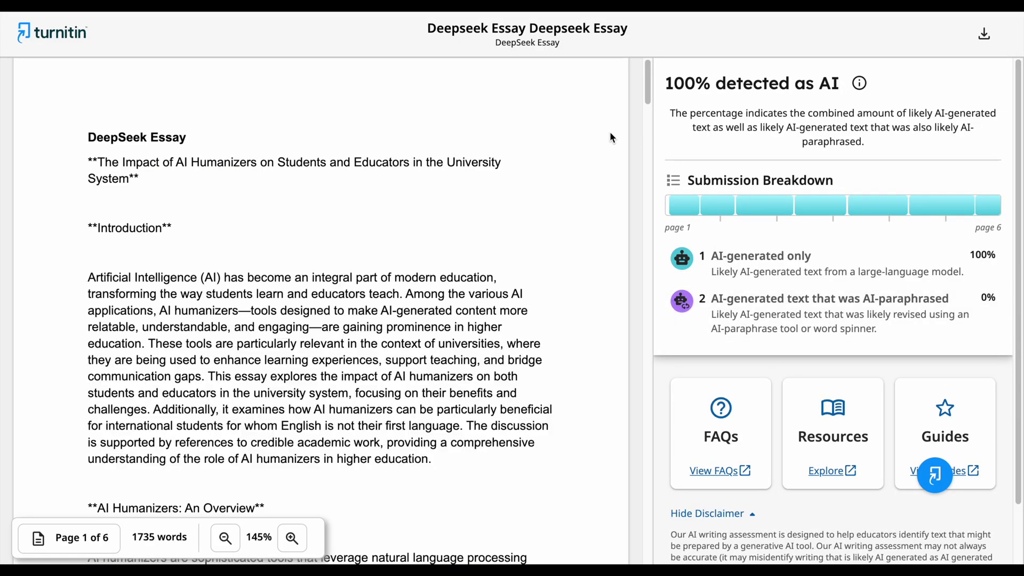
scroll(591, 138, down, 15)
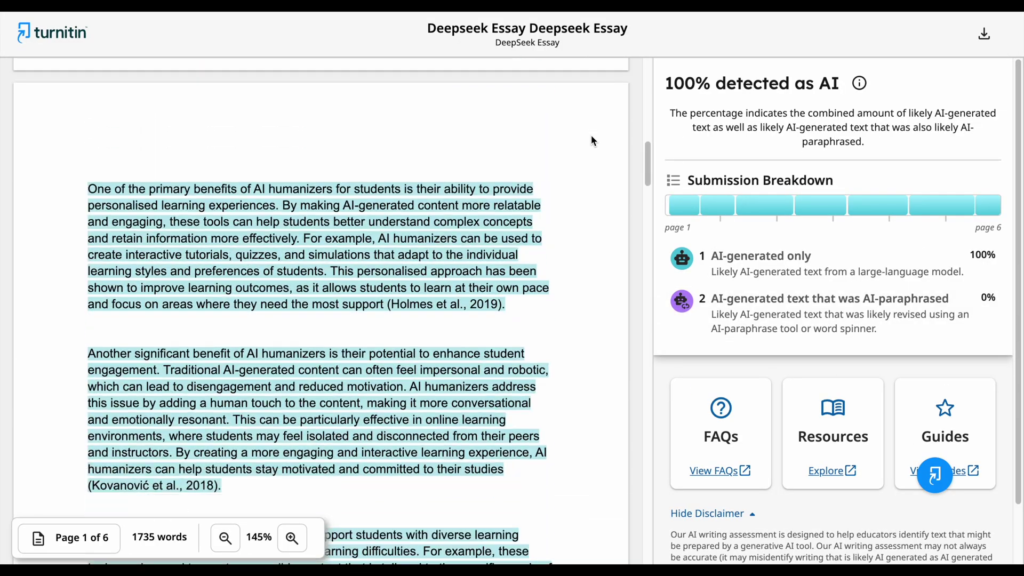
scroll(591, 140, down, 15)
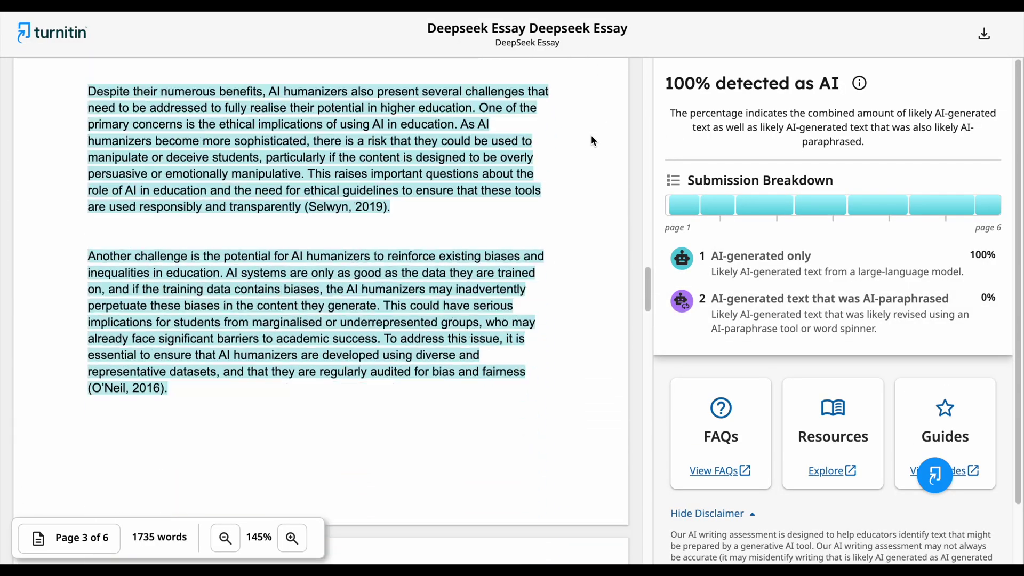
scroll(591, 140, down, 15)
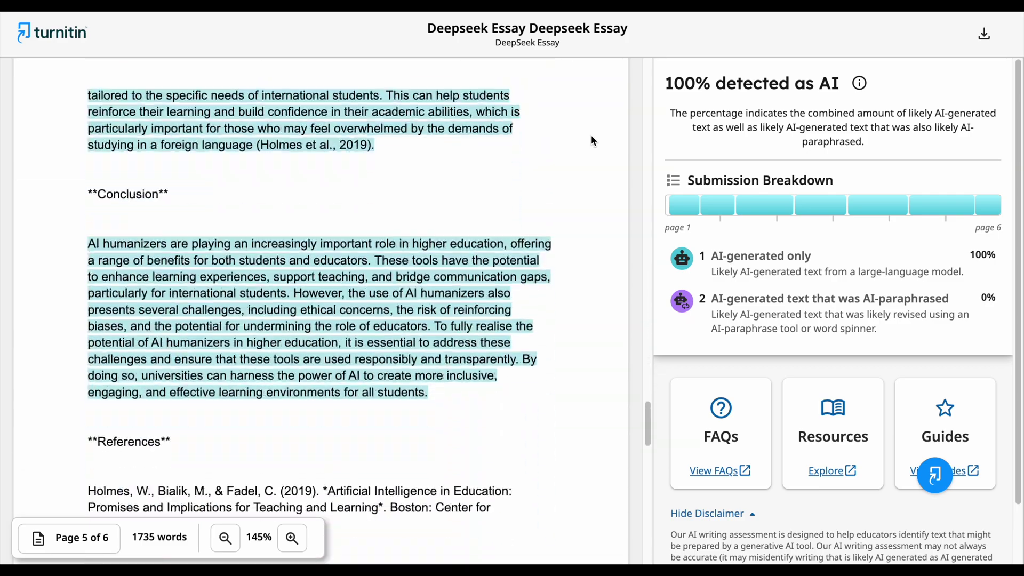
key(ctrl+w)
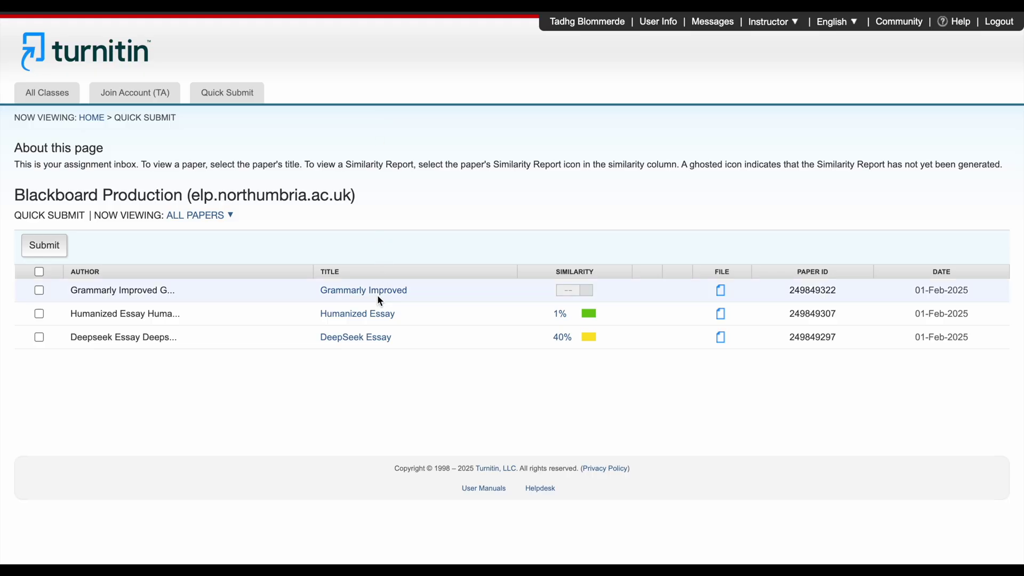
Open the Humanized Essay's AI report and scroll through its below-20% result
click(360, 314)
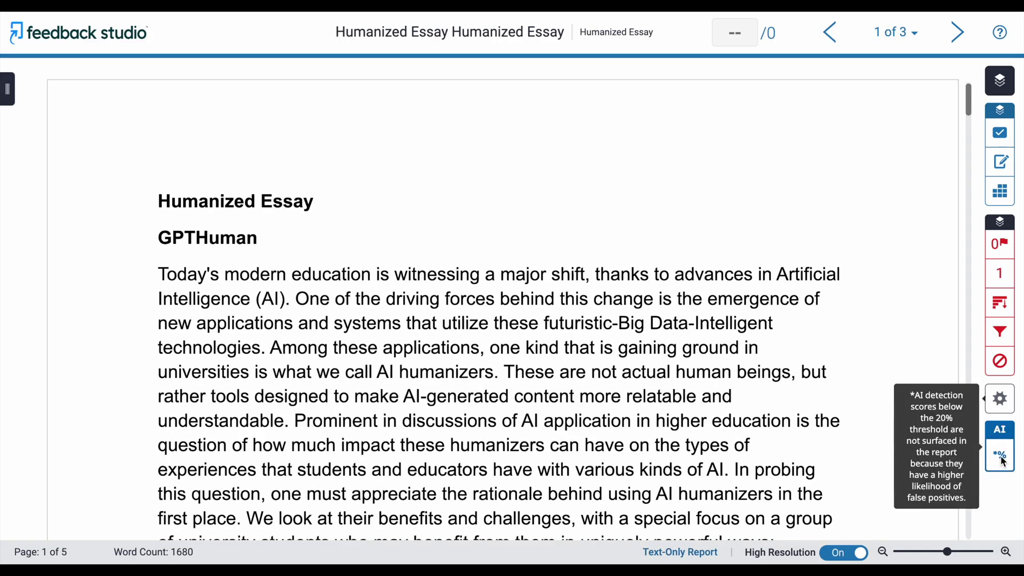
click(1003, 459)
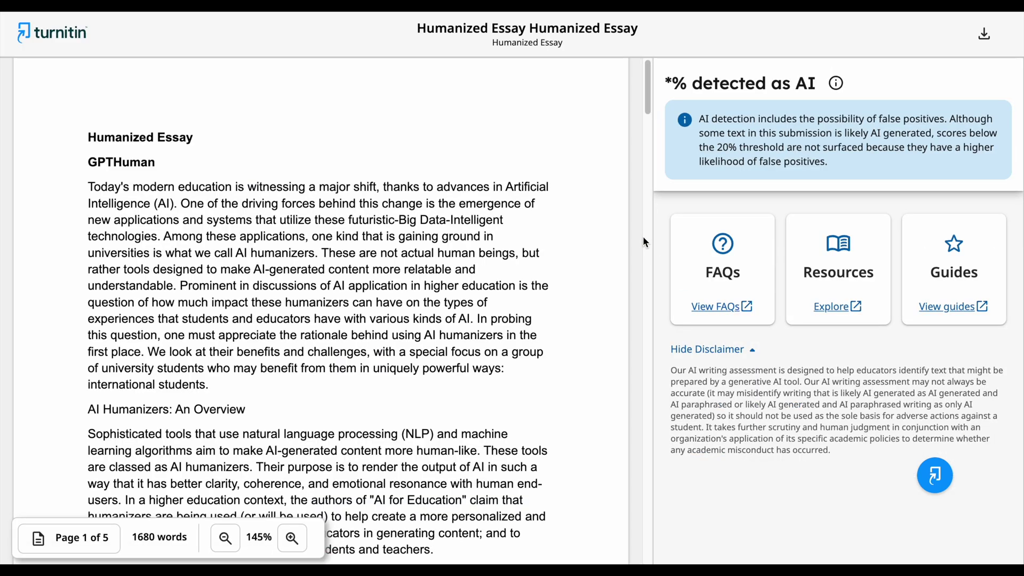
scroll(606, 219, down, 8)
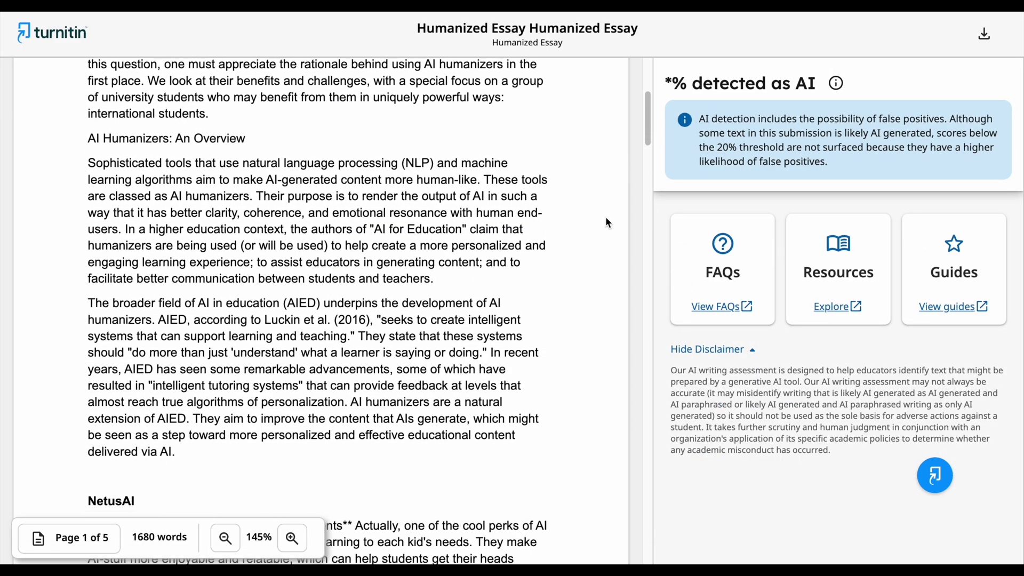
scroll(607, 223, down, 10)
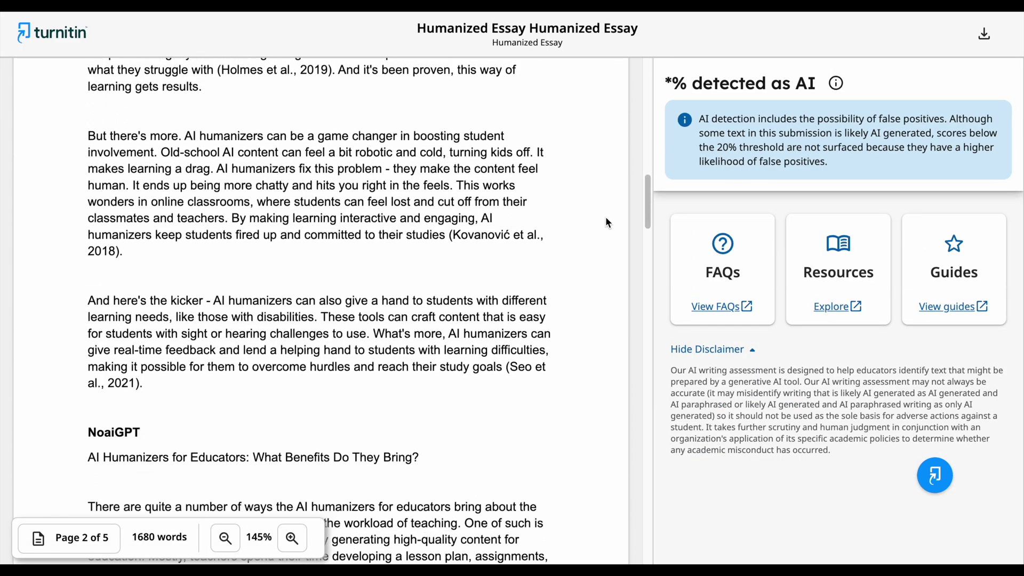
scroll(606, 222, down, 10)
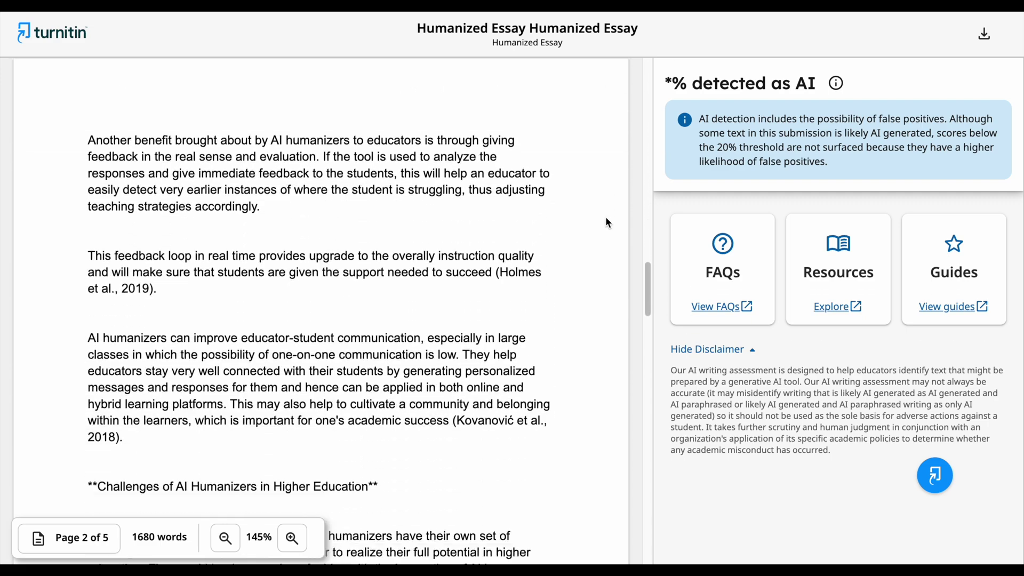
scroll(606, 222, down, 10)
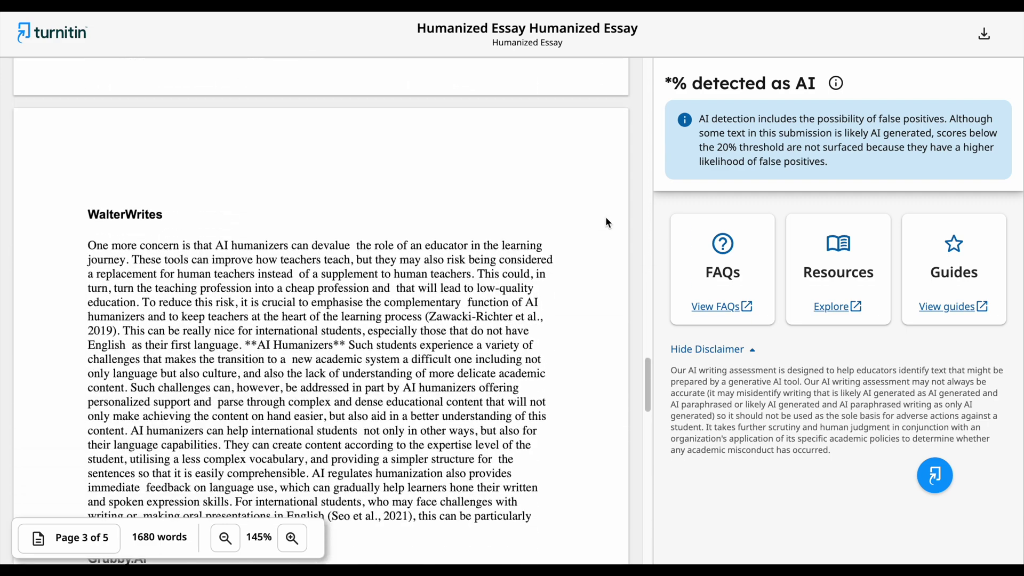
scroll(606, 222, down, 10)
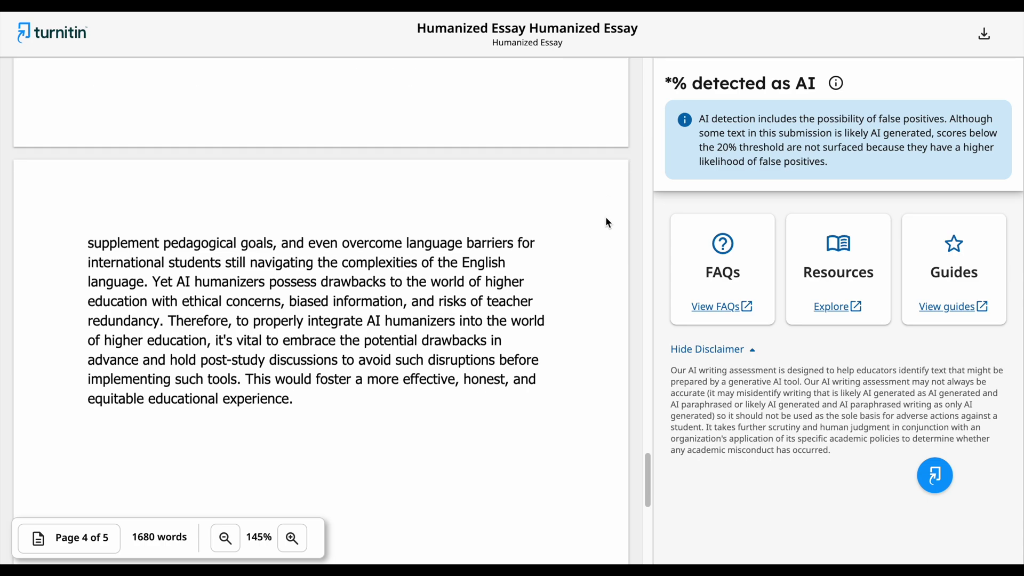
scroll(606, 216, down, 1)
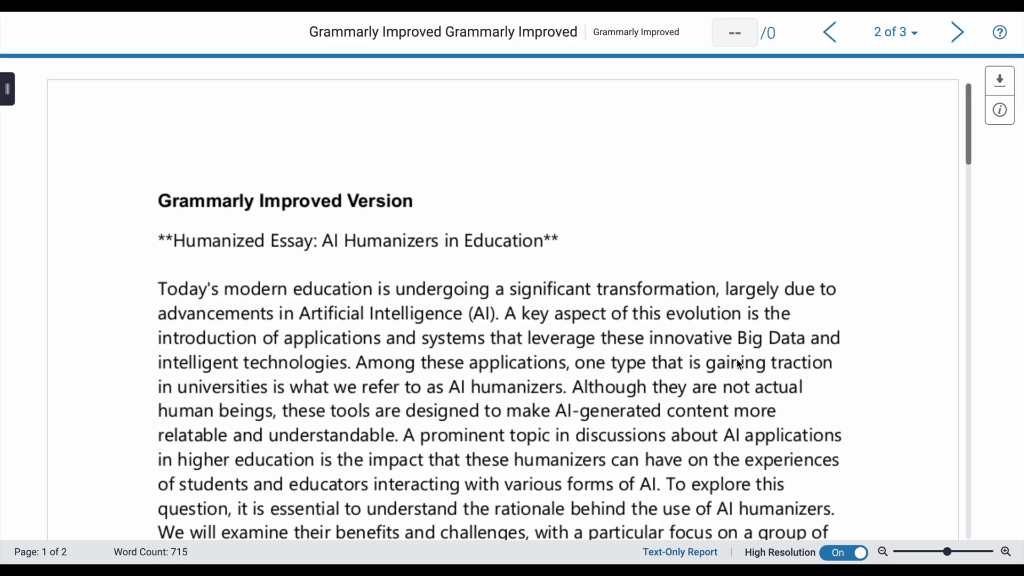
Open the Grammarly Improved essay's AI report and scroll through its 100% AI highlights
click(1002, 459)
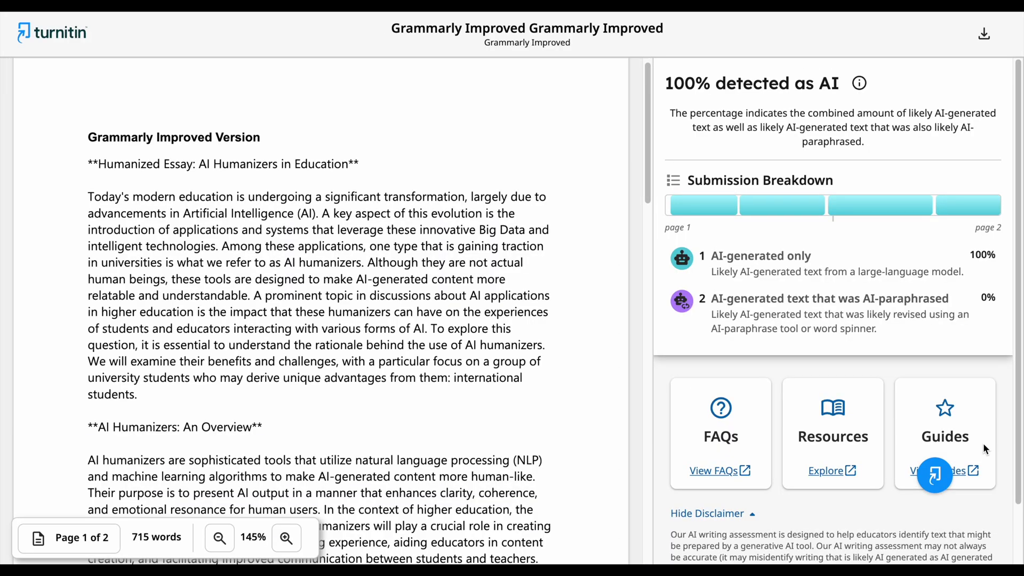
scroll(606, 243, down, 4)
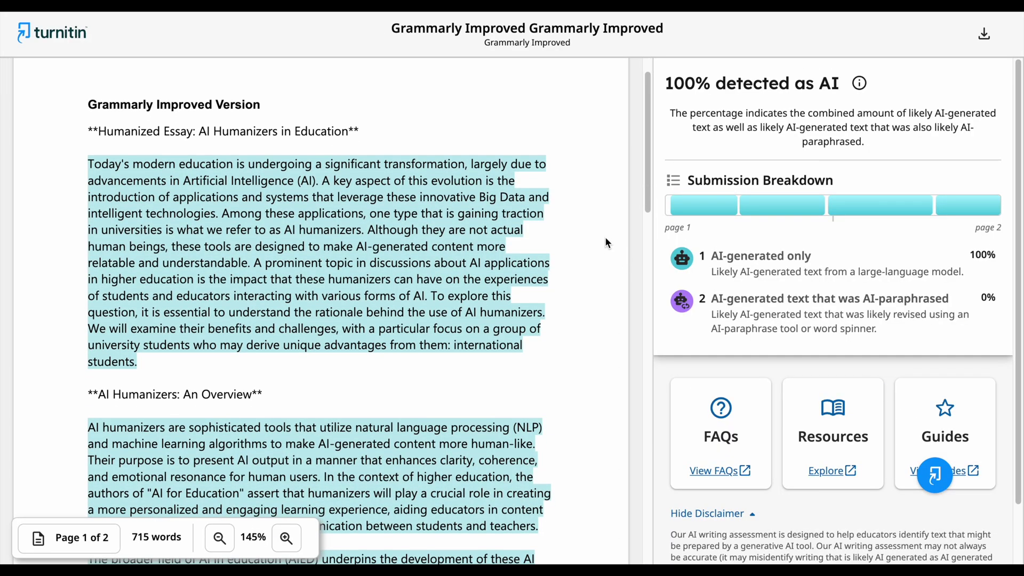
scroll(605, 242, down, 16)
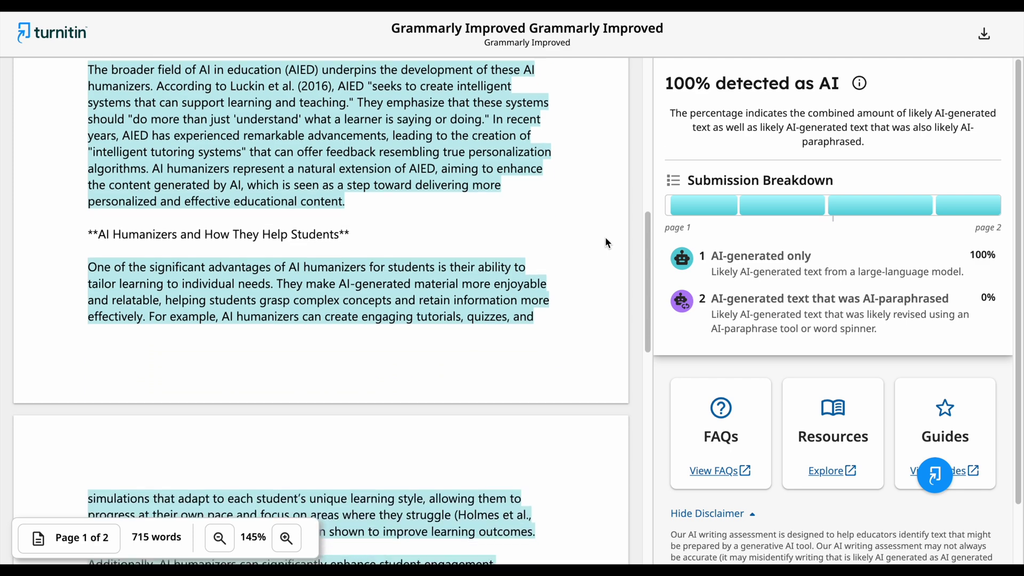
scroll(605, 242, down, 8)
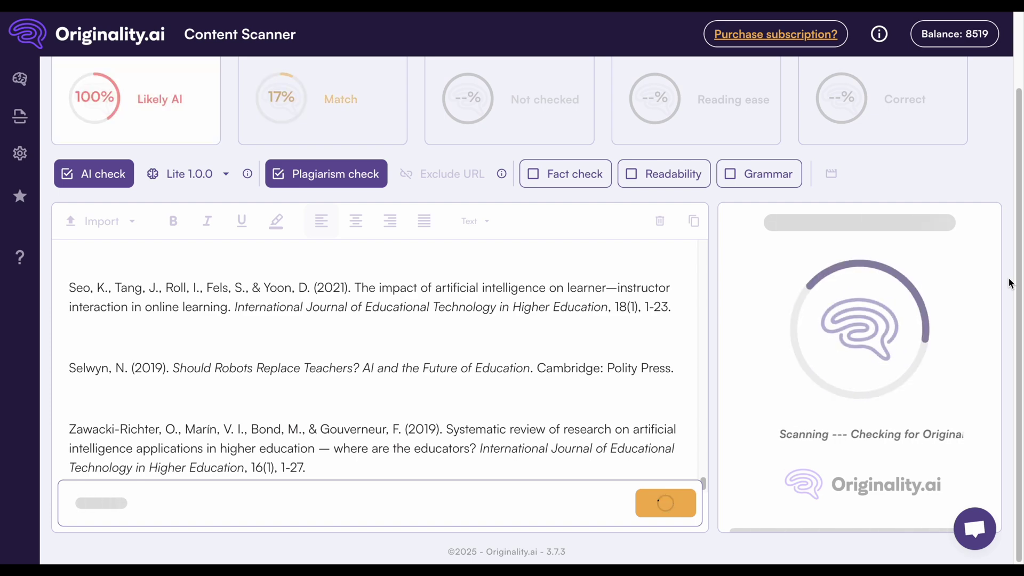
Paste the Grammarly Improved Version into Originality.ai and scan it, returning 100% likely AI
drag(702, 462, 702, 284)
key(super+Tab)
click(302, 227)
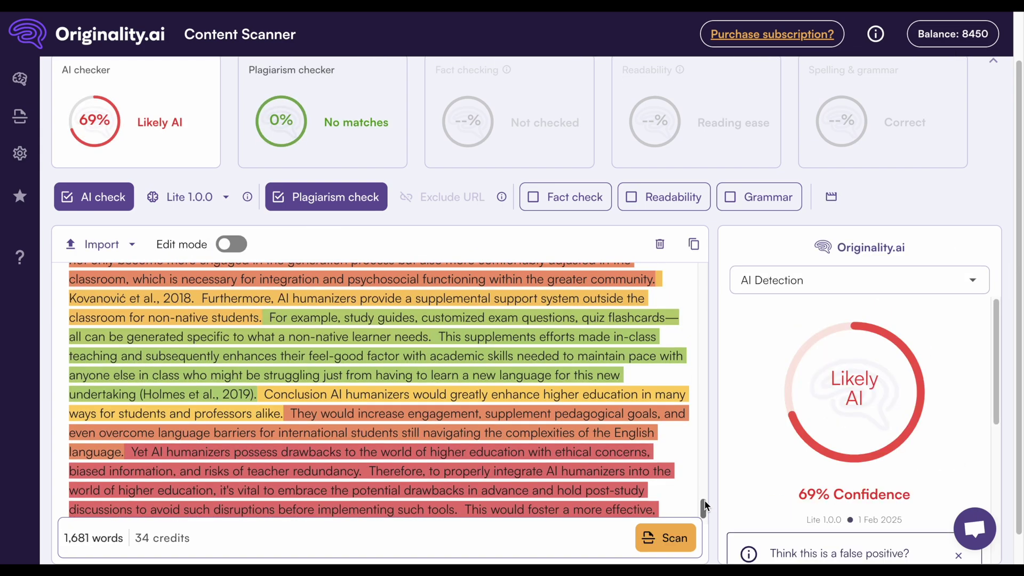
scroll(530, 277, down, 10)
scroll(530, 277, down, 5)
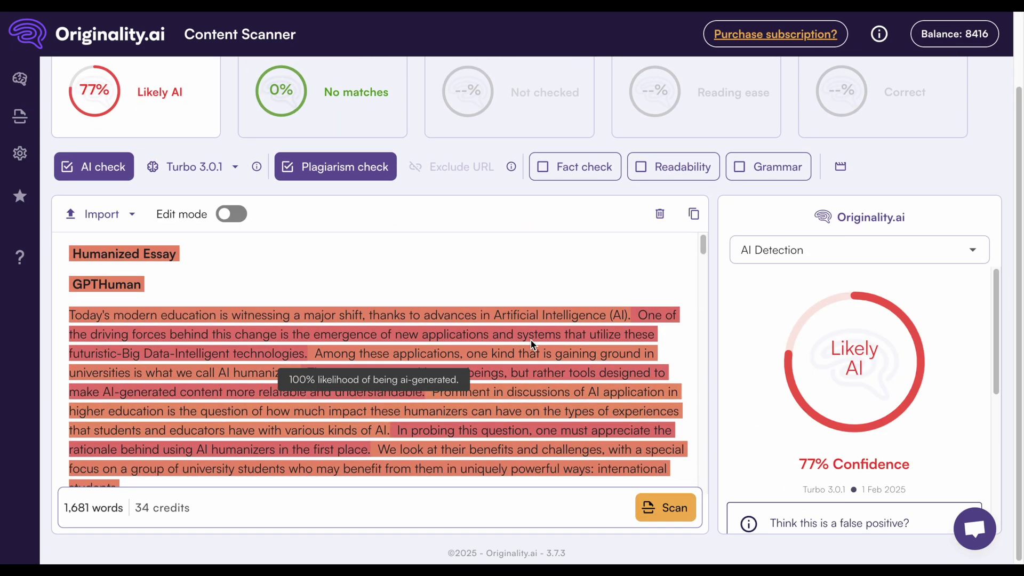
scroll(533, 352, down, 10)
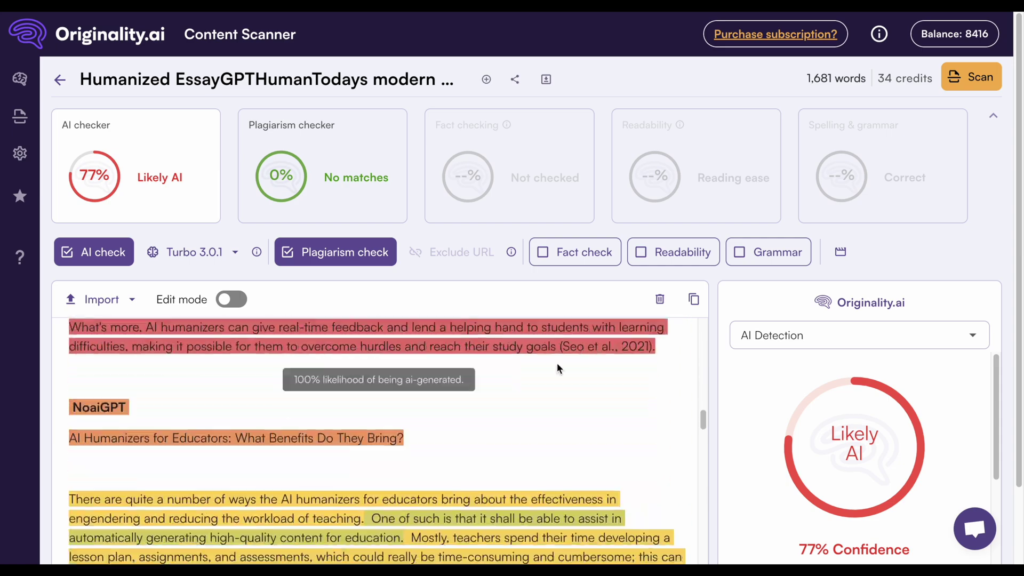
scroll(558, 368, down, 5)
scroll(557, 363, up, 5)
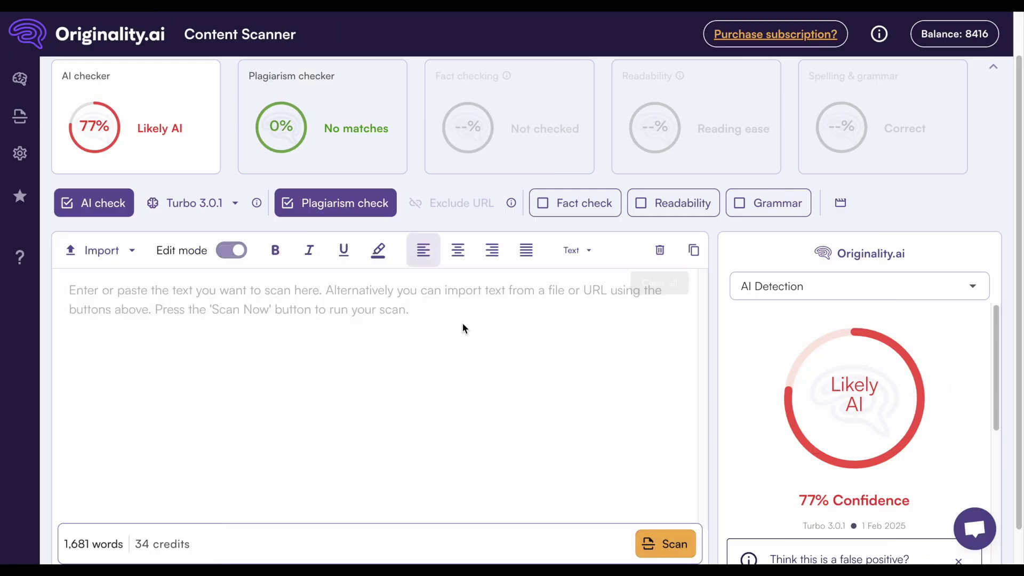
key(ctrl+v)
click(666, 544)
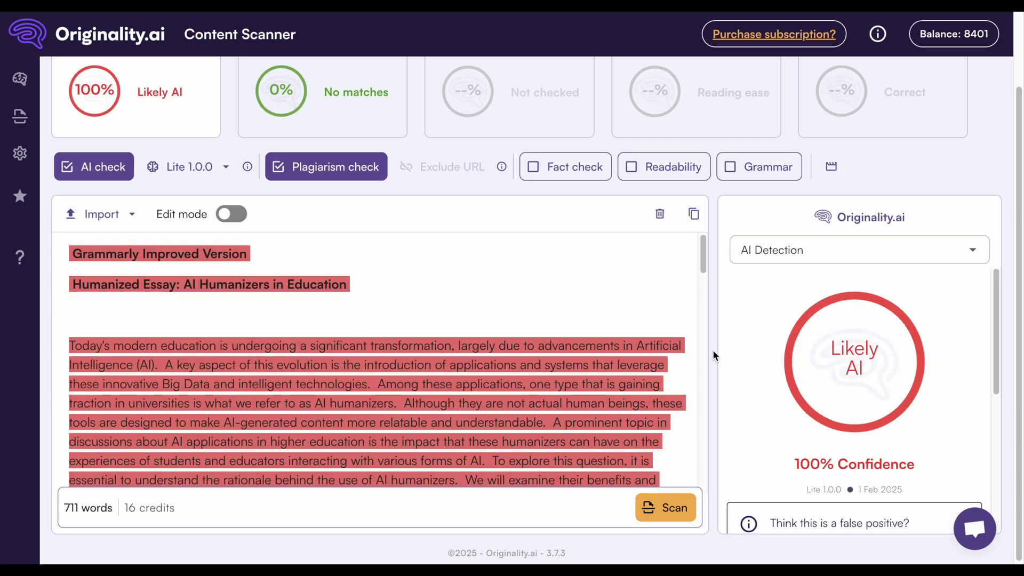
scroll(624, 335, down, 10)
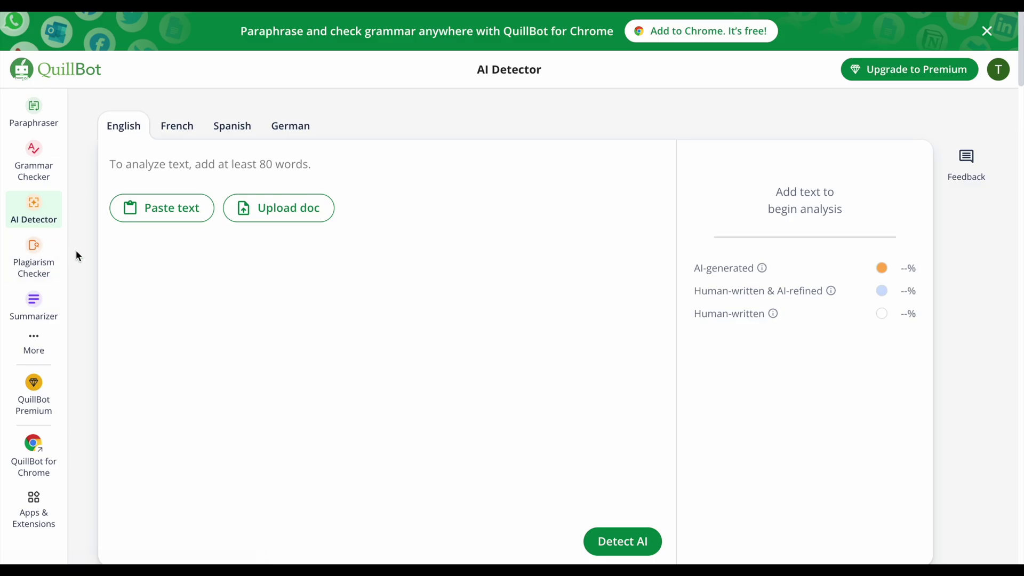
Paste an essay version from Word into QuillBot's AI Detector, trim the extra paragraphs, and run detection
mouse_move(176, 539)
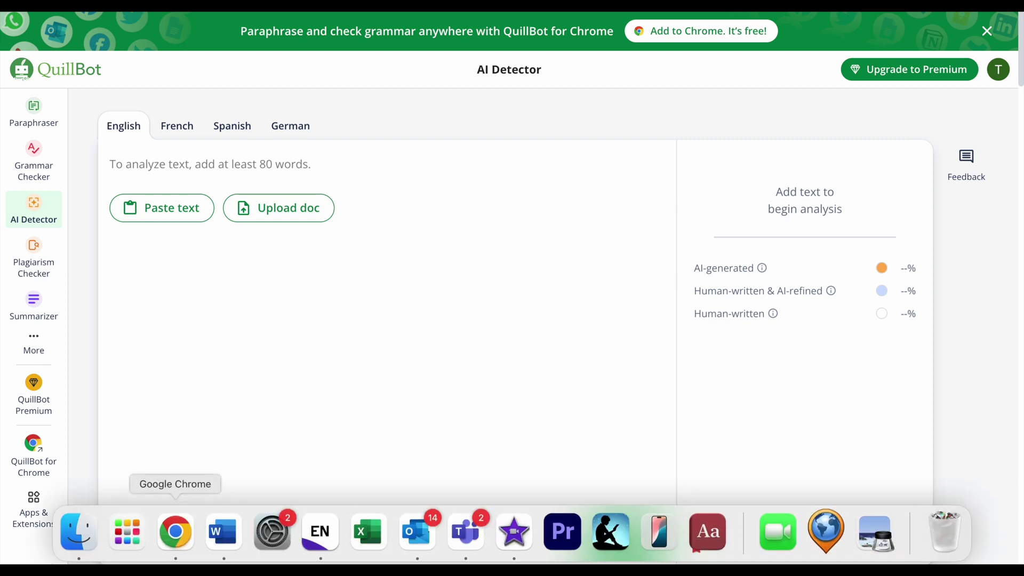
click(224, 540)
scroll(487, 366, down, 15)
drag(471, 283, 496, 311)
key(super+c)
key(super+Tab)
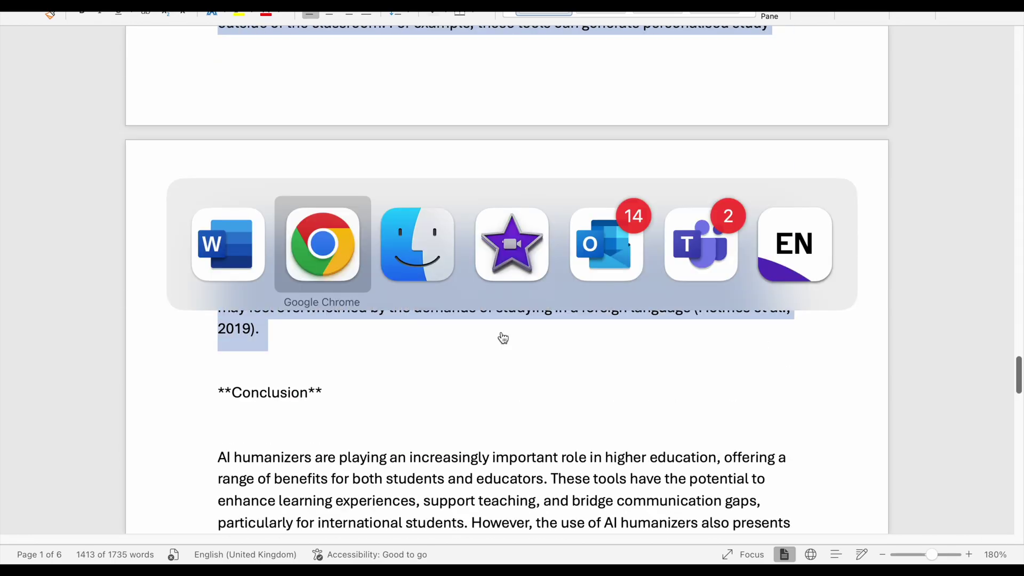
click(154, 208)
click(299, 78)
scroll(397, 307, down, 10)
key(super+a)
drag(504, 502, 110, 422)
key(BackSpace)
key(super+a)
drag(107, 357, 114, 281)
key(BackSpace)
key(BackSpace)
click(623, 541)
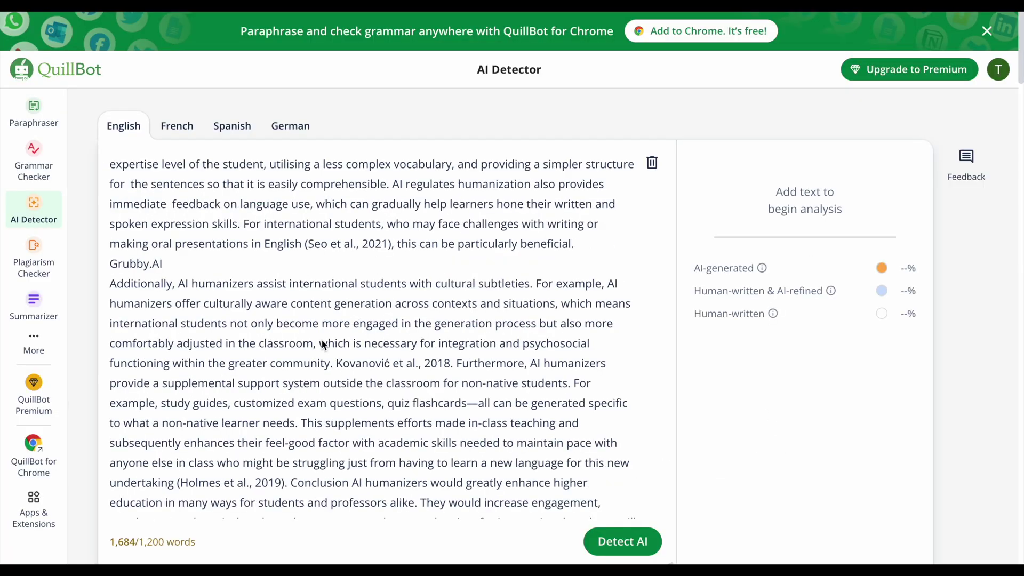
Replace the text with the 715-word Grammarly Improved Version and detect it as 100% AI
scroll(306, 455, down, 5)
key(ctrl+a)
key(ctrl+v)
click(613, 230)
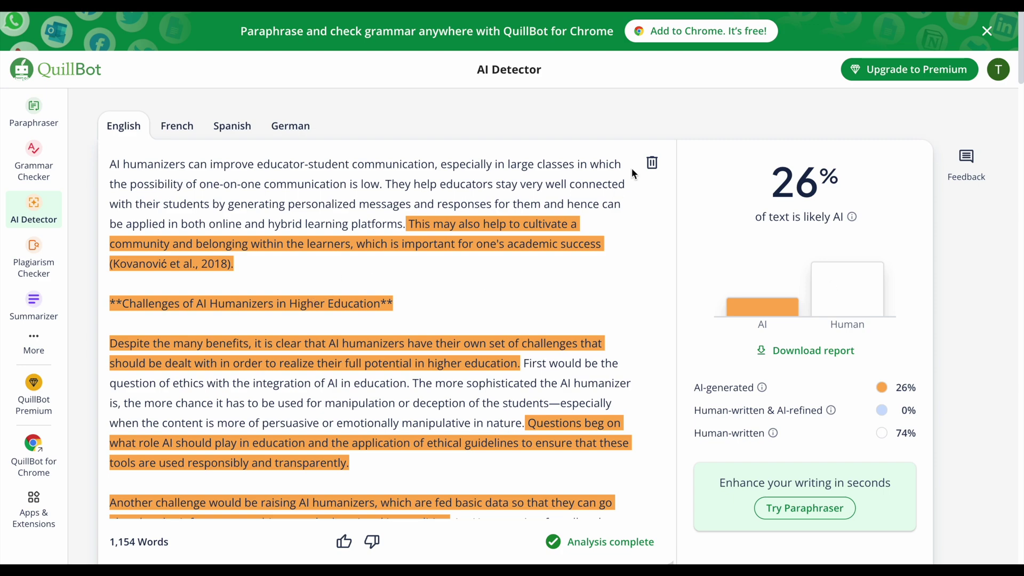
key(ctrl+a)
key(ctrl+v)
click(624, 542)
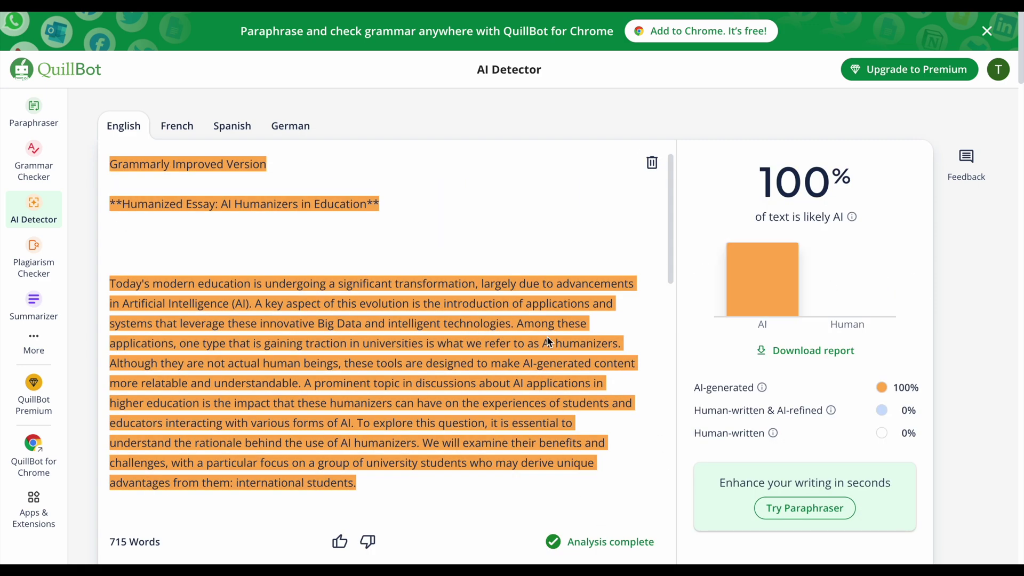
scroll(549, 342, down, 12)
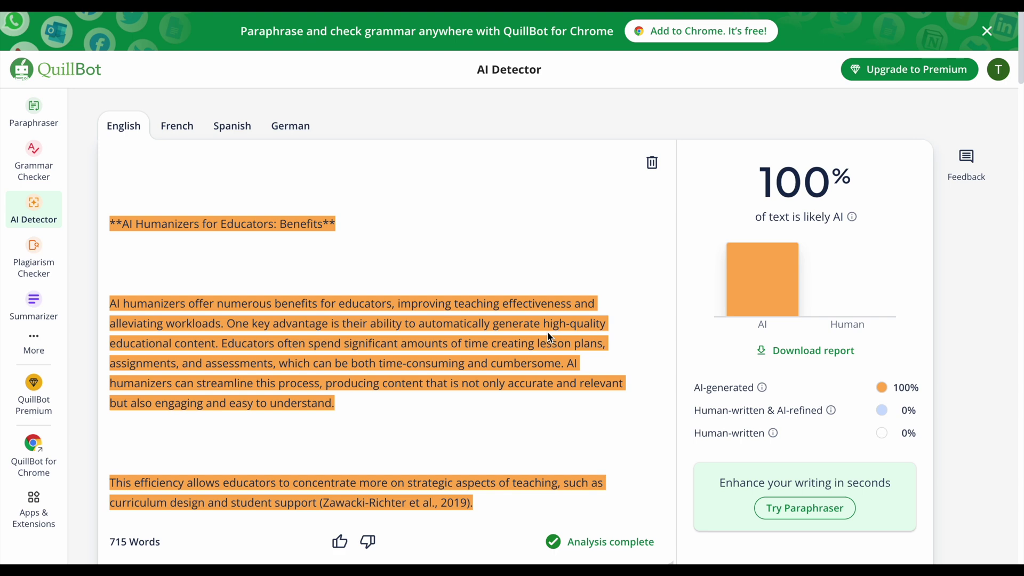
Count the words from title through Conclusion in Word: 1,545 words over 5 pages
key(alt+Tab)
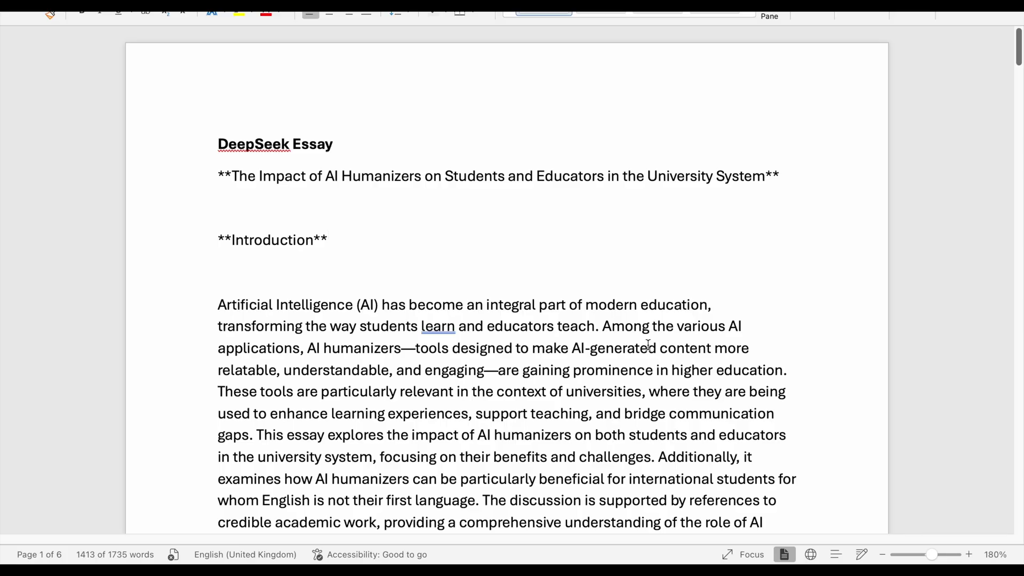
drag(216, 172, 491, 386)
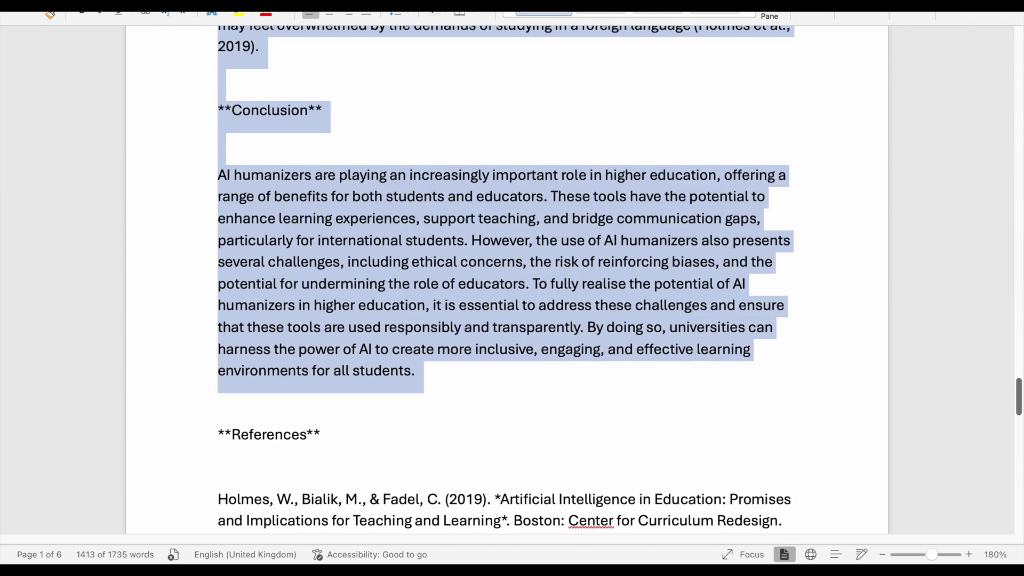
click(43, 17)
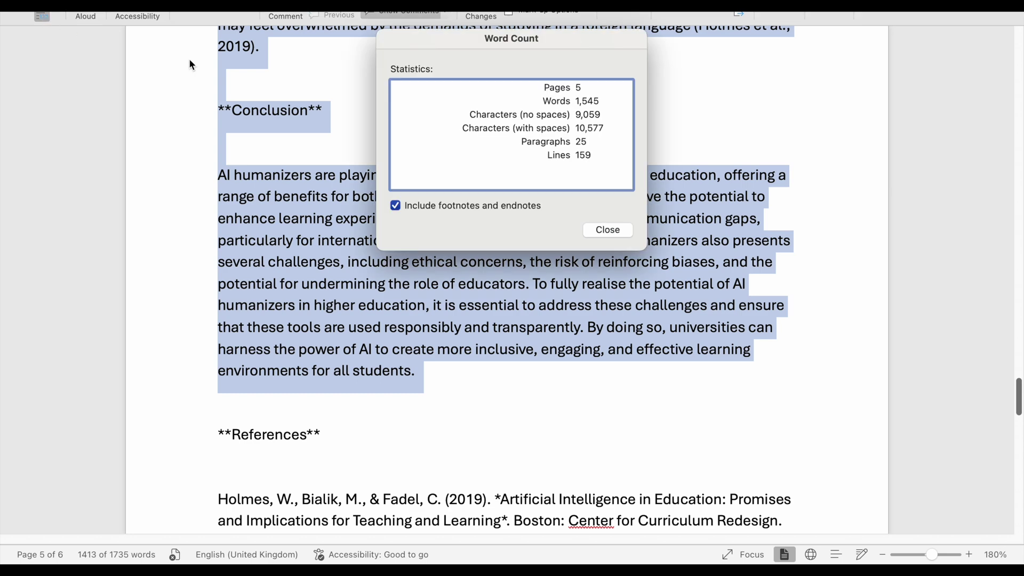
Verify the Holmes reference in Google Scholar and highlight it green
click(612, 231)
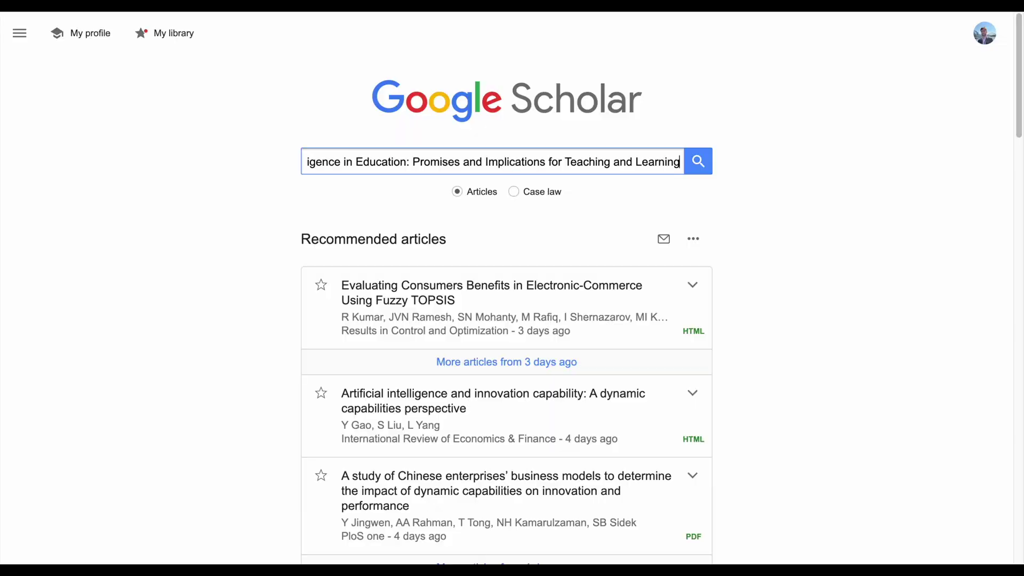
key(Return)
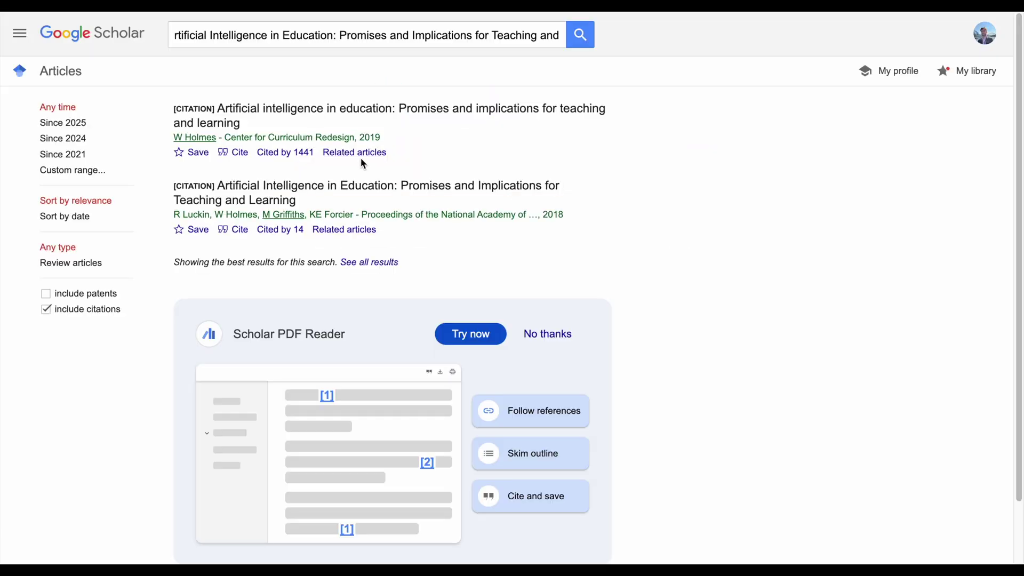
click(240, 229)
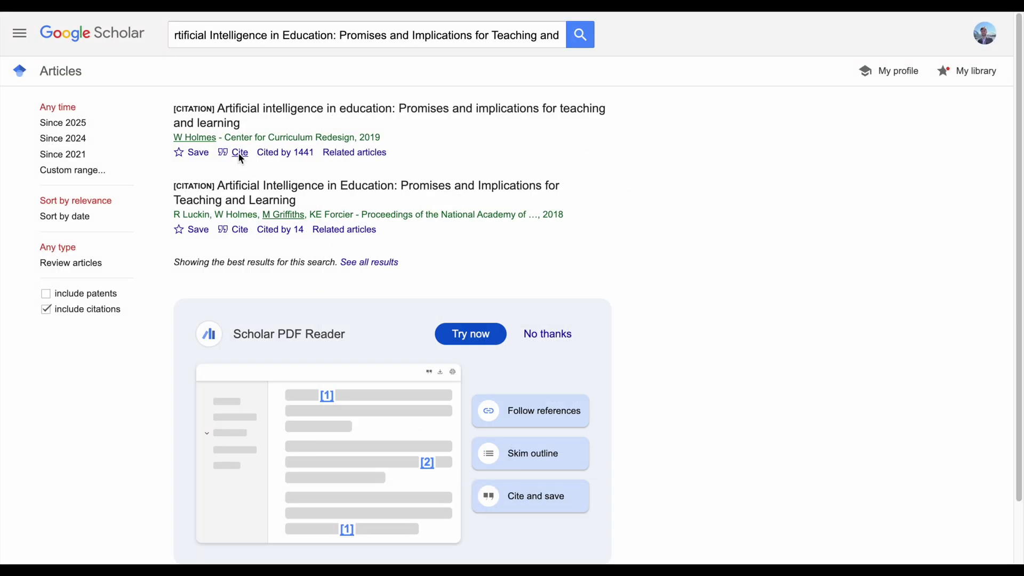
click(234, 152)
click(283, 114)
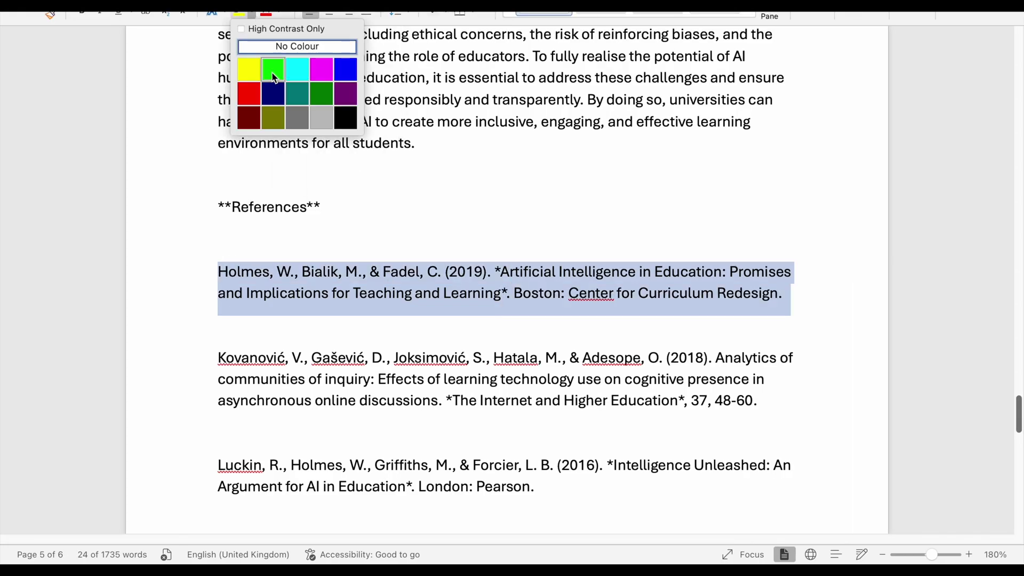
click(272, 68)
Compare the Kovanović reference with its Scholar citation and highlight it yellow as mismatched
drag(715, 358, 459, 404)
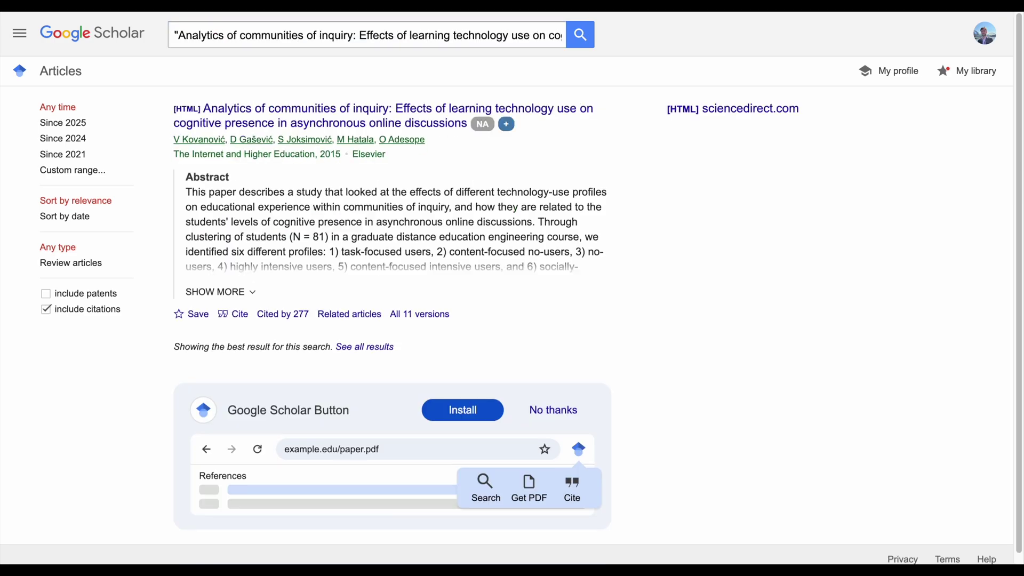
click(233, 314)
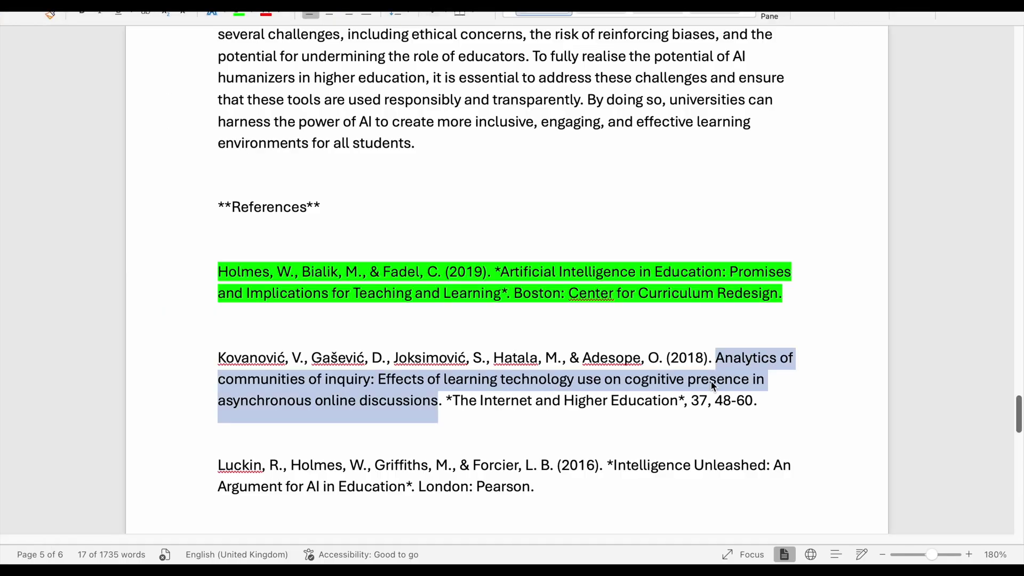
drag(222, 361, 754, 400)
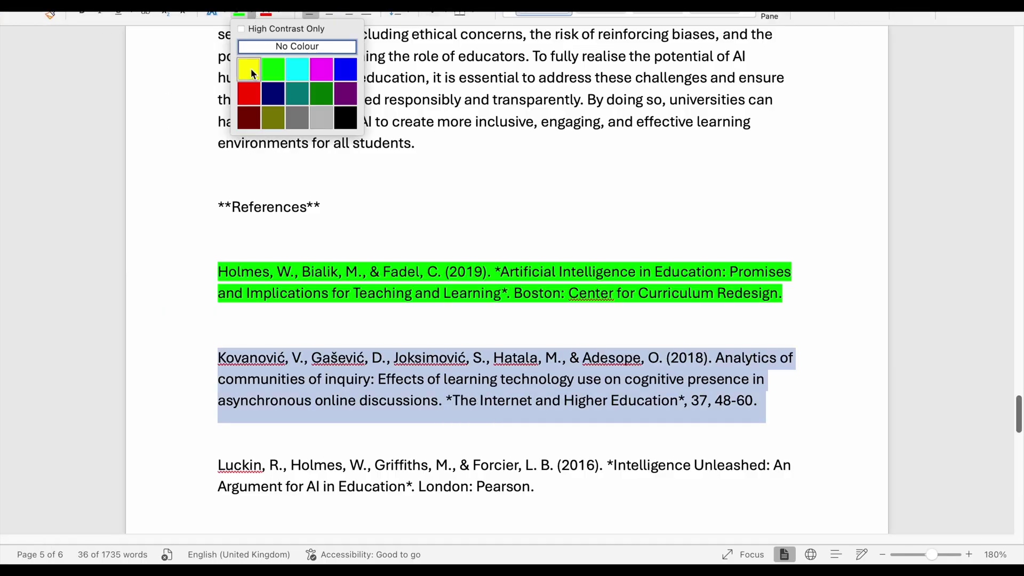
click(247, 69)
Look up the Luckin and O'Neil titles in Scholar, highlighting the O'Neil reference yellow
drag(613, 336, 410, 367)
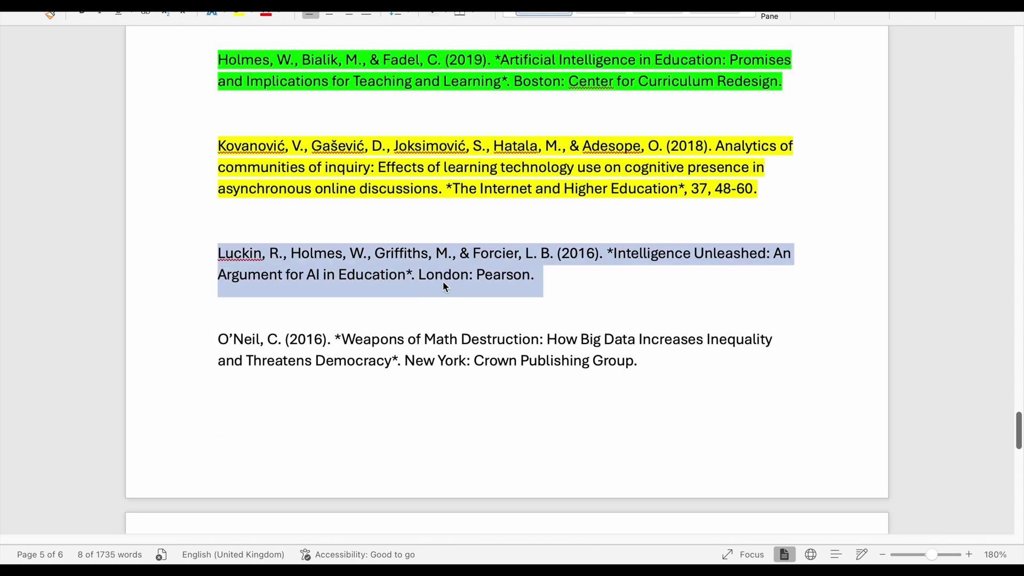
key(ctrl+alt+h)
drag(341, 253, 389, 280)
key(super+c)
key(ctrl+Right)
key(super+v)
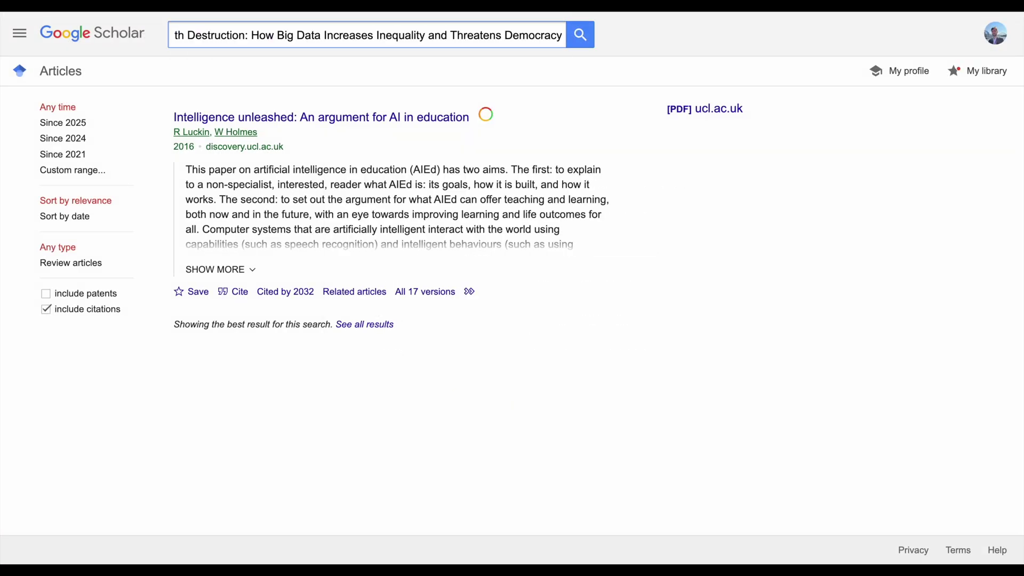
key(Return)
key(ctrl+Left)
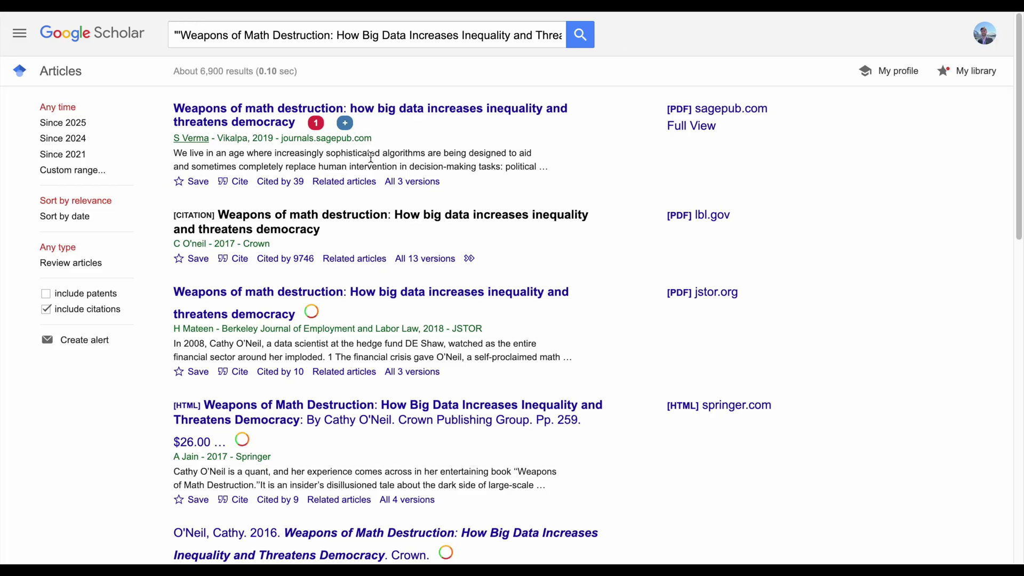
key(ctrl+Left)
triple_click(398, 265)
key(ctrl+alt+h)
Verify the Seo article title in Scholar and highlight its reference green
scroll(398, 265, down, 3)
drag(549, 334, 550, 359)
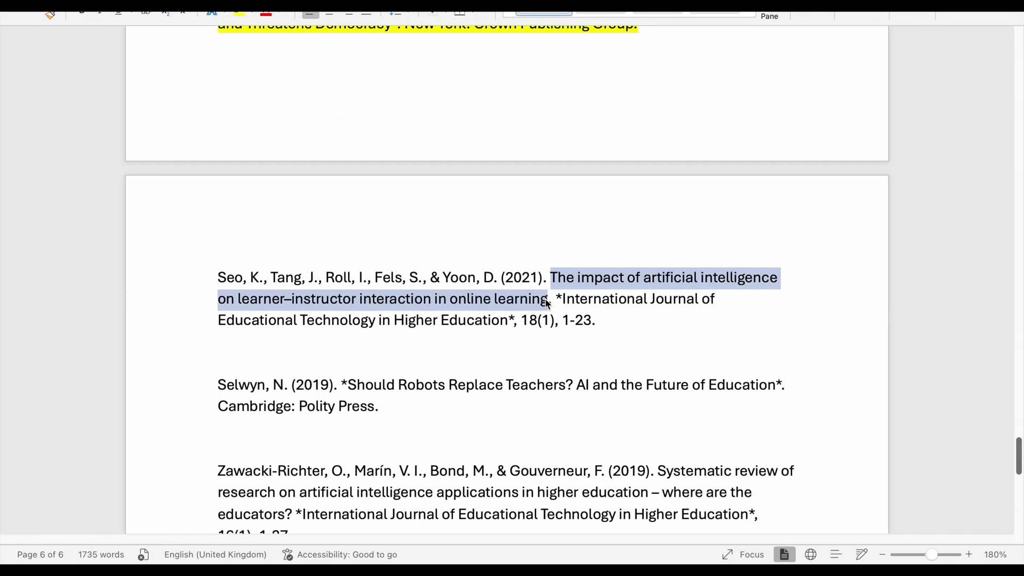
key(super+c)
key(ctrl+Right)
key(super+v)
key(Return)
click(233, 313)
key(ctrl+Left)
triple_click(494, 299)
key(ctrl+alt+h)
scroll(494, 299, down, 3)
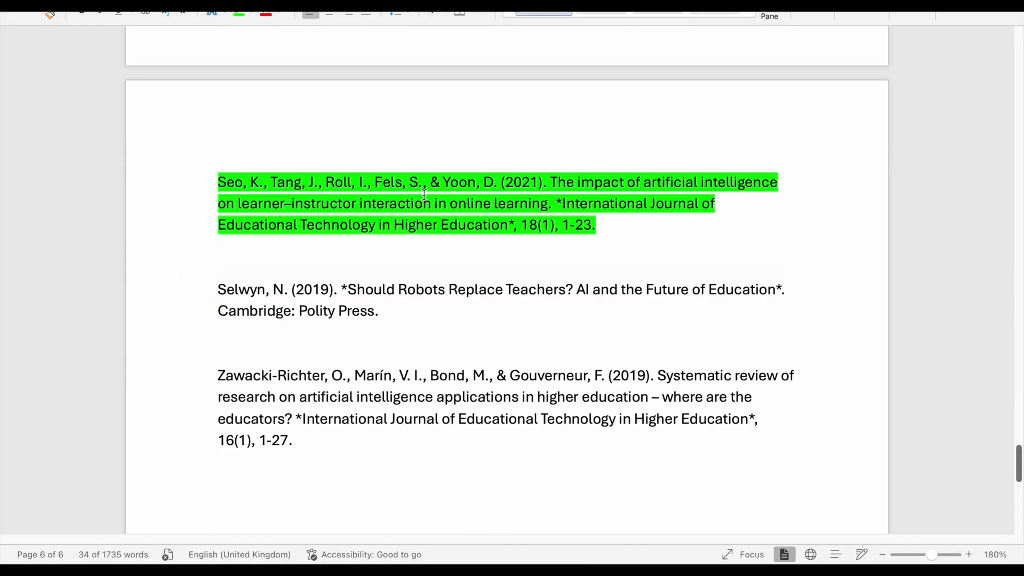
key(ctrl+Right)
Check the Selwyn book citation in Scholar and highlight its reference yellow
triple_click(373, 35)
key(super+v)
key(Return)
click(231, 293)
key(ctrl+Left)
triple_click(374, 427)
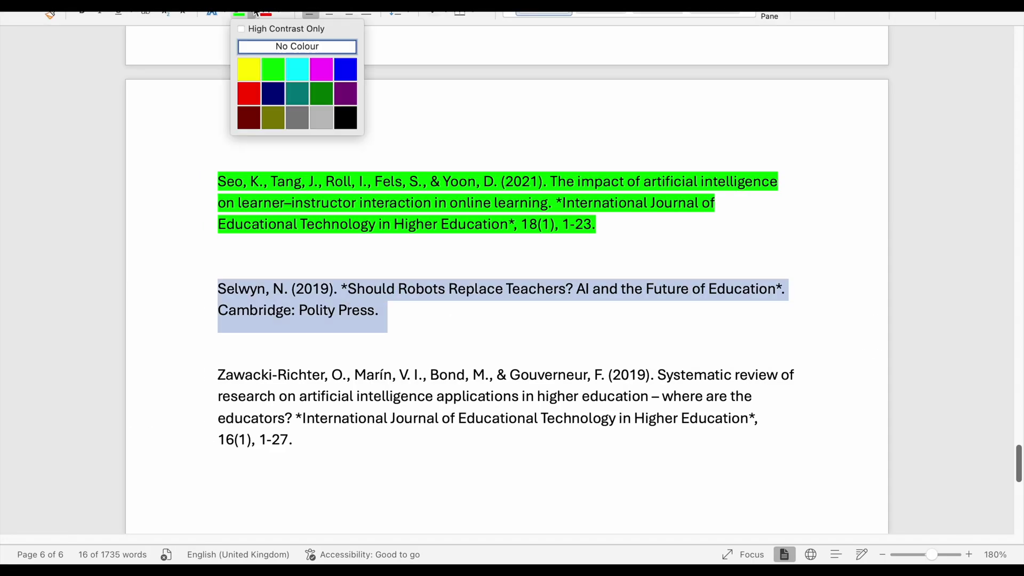
click(245, 66)
Verify the Zawacki-Richter article in Scholar and highlight its reference green
scroll(661, 237, down, 3)
drag(662, 236, 292, 281)
key(super+c)
key(ctrl+Right)
triple_click(235, 36)
key(super+v)
key(Return)
click(236, 233)
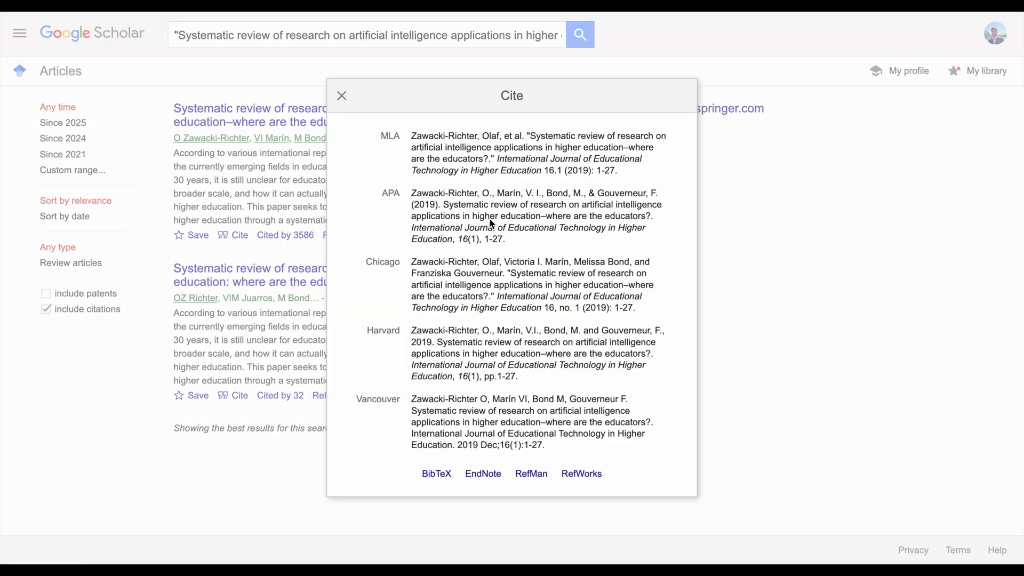
key(ctrl+Left)
triple_click(373, 259)
click(252, 12)
key(ctrl+Home)
scroll(632, 266, down, 4)
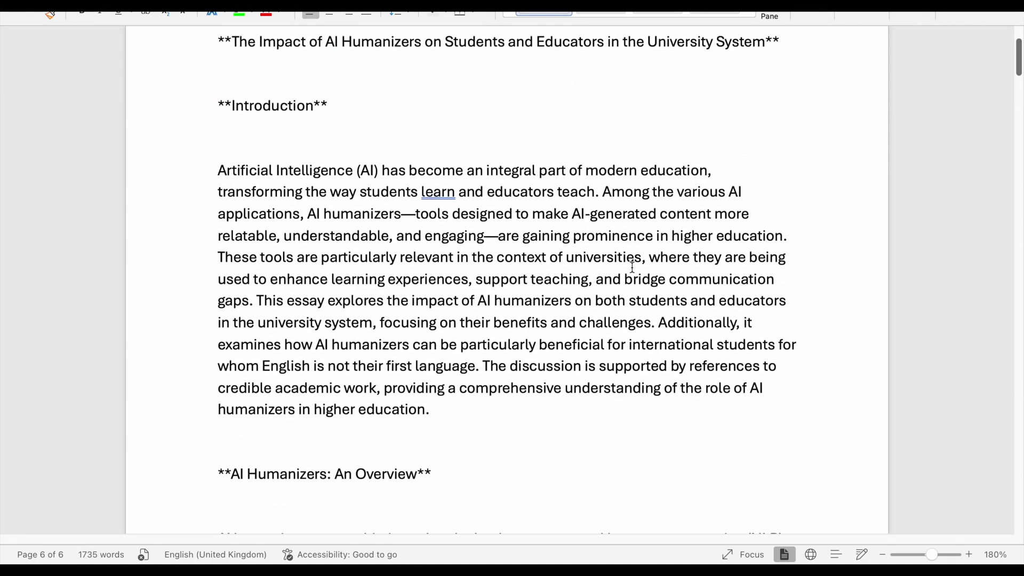
scroll(650, 246, down, 2)
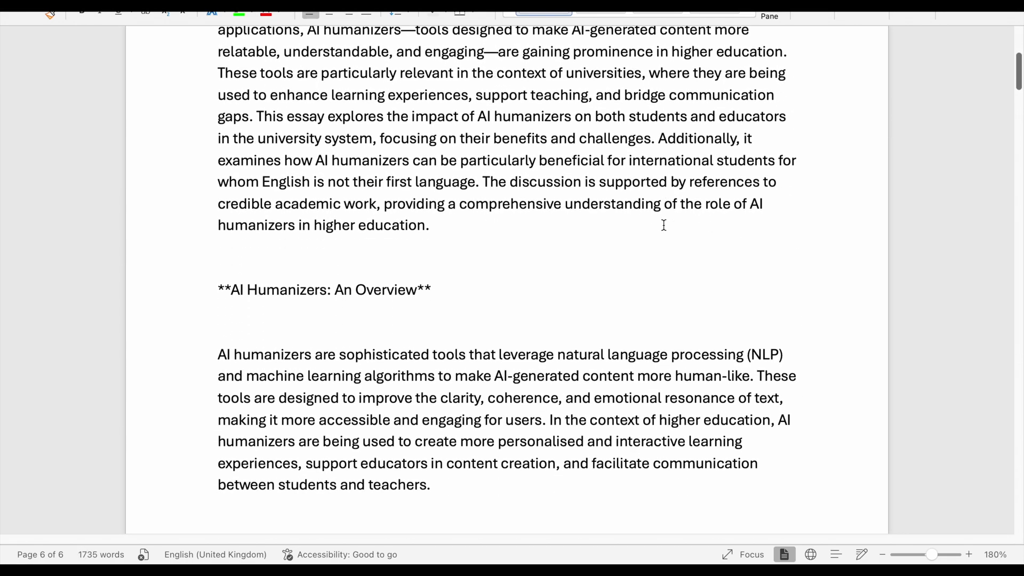
scroll(664, 225, down, 4)
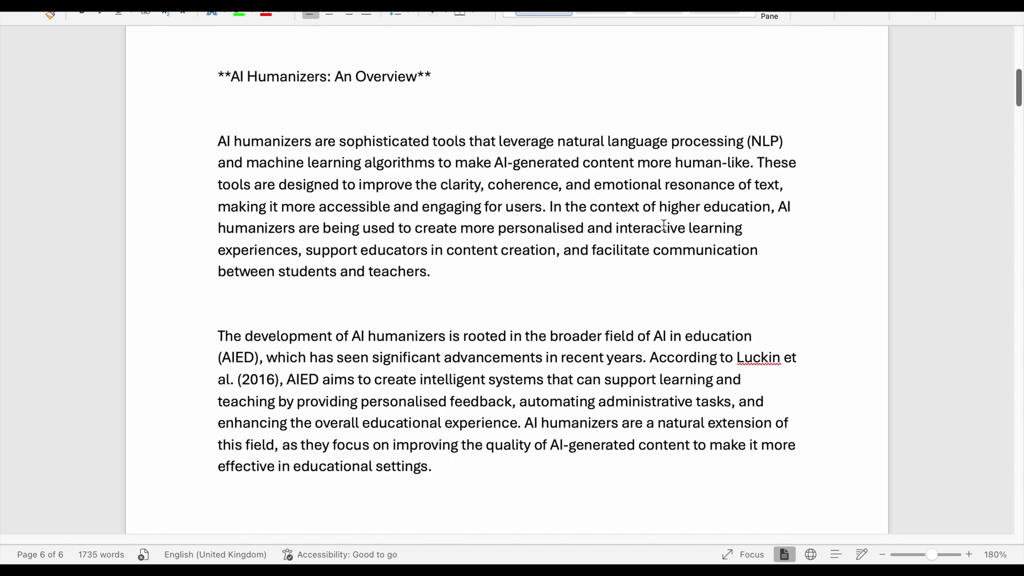
scroll(664, 225, down, 1)
scroll(664, 225, down, 1)
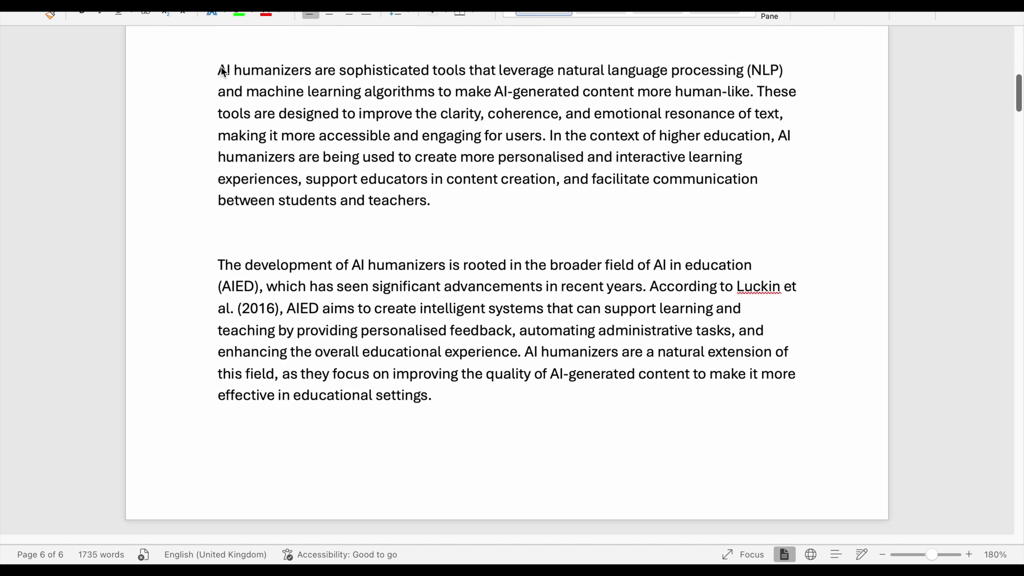
drag(219, 68, 549, 135)
scroll(323, 237, down, 1)
click(322, 237)
scroll(443, 178, down, 2)
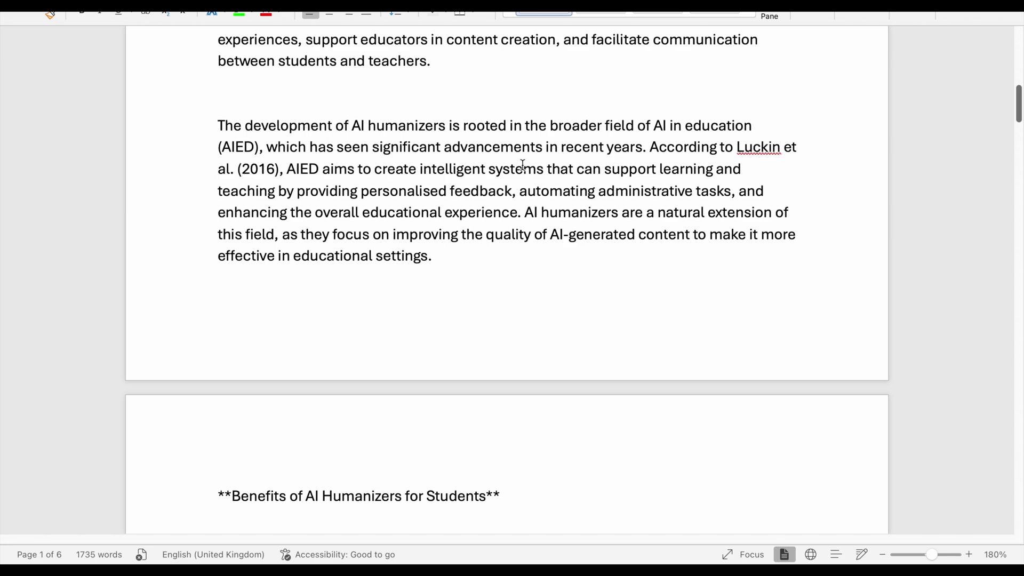
scroll(350, 194, down, 1)
scroll(503, 206, down, 5)
scroll(503, 206, down, 2)
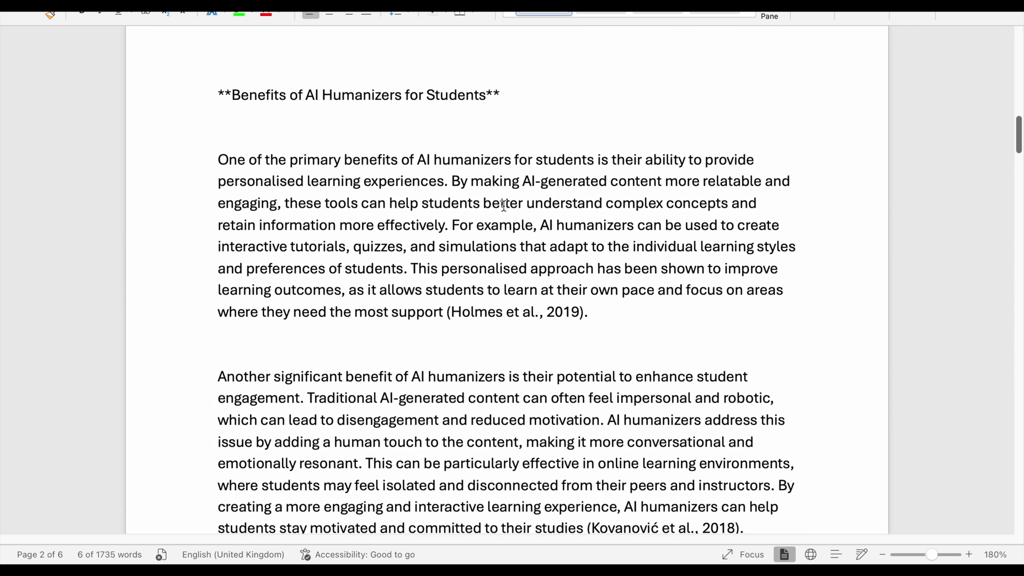
drag(494, 251, 697, 307)
scroll(634, 308, down, 2)
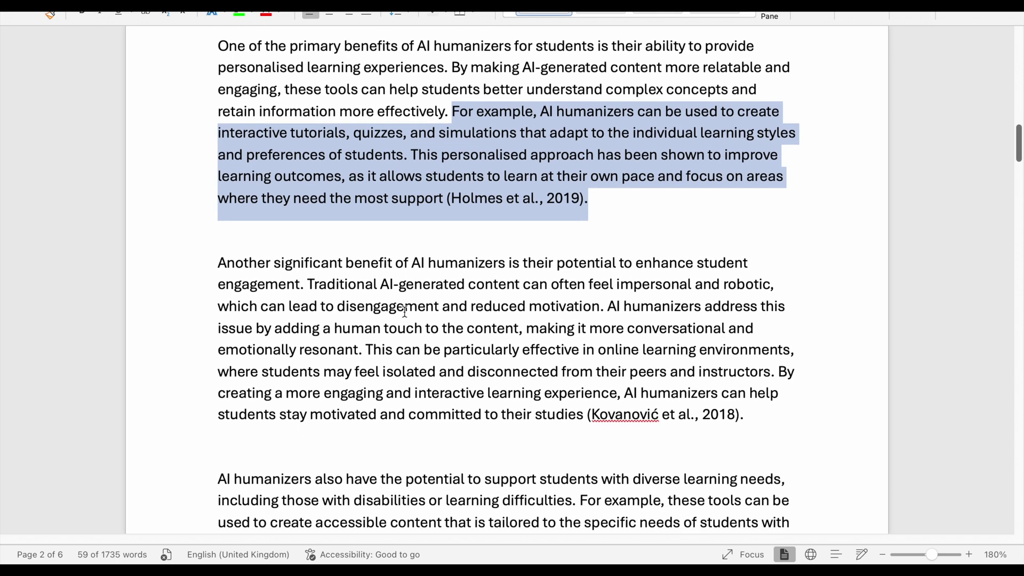
scroll(404, 312, down, 4)
scroll(405, 312, down, 2)
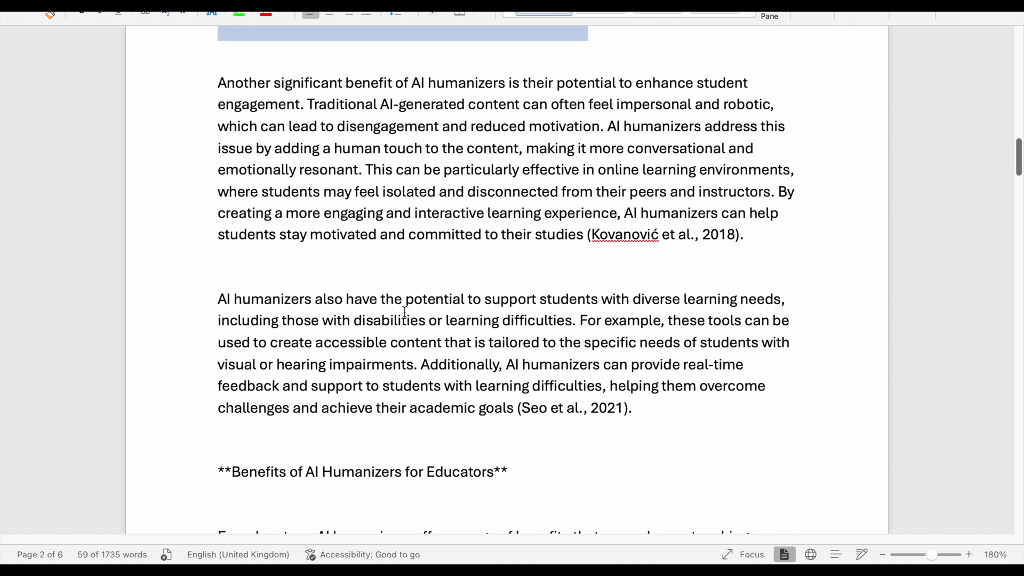
scroll(404, 312, down, 3)
scroll(404, 312, down, 4)
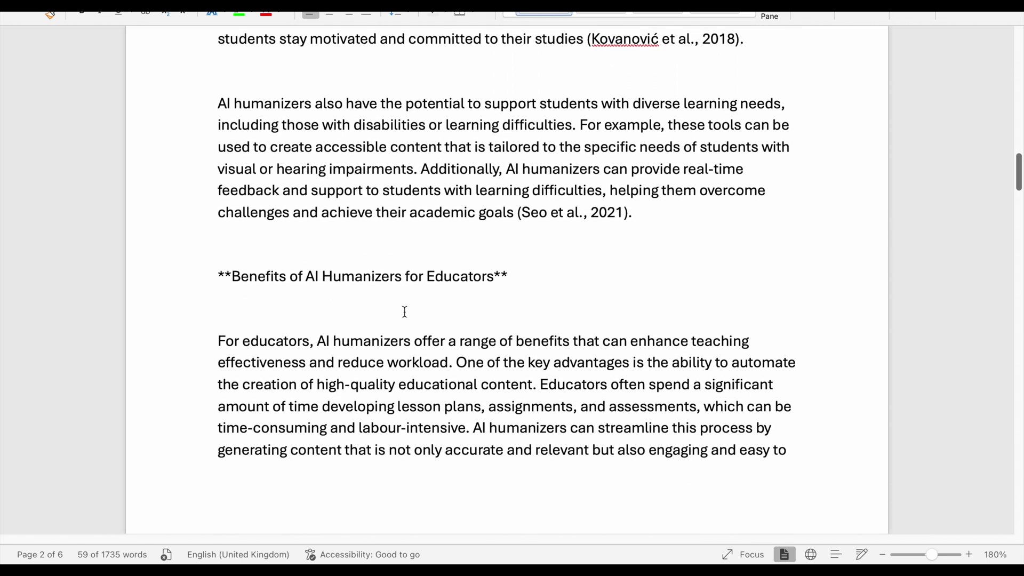
scroll(405, 312, down, 1)
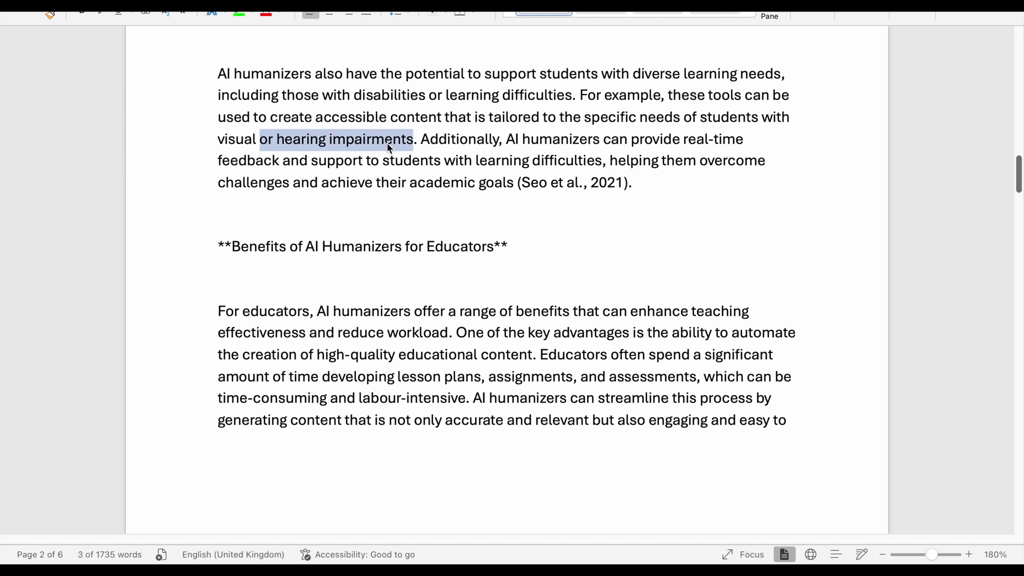
scroll(417, 381, down, 2)
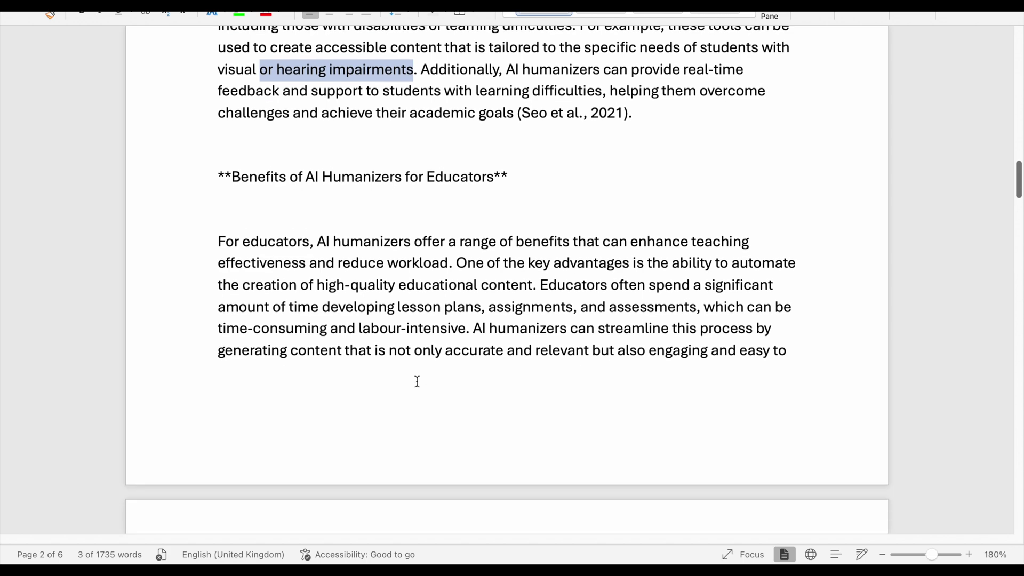
scroll(417, 381, down, 1)
scroll(417, 381, down, 4)
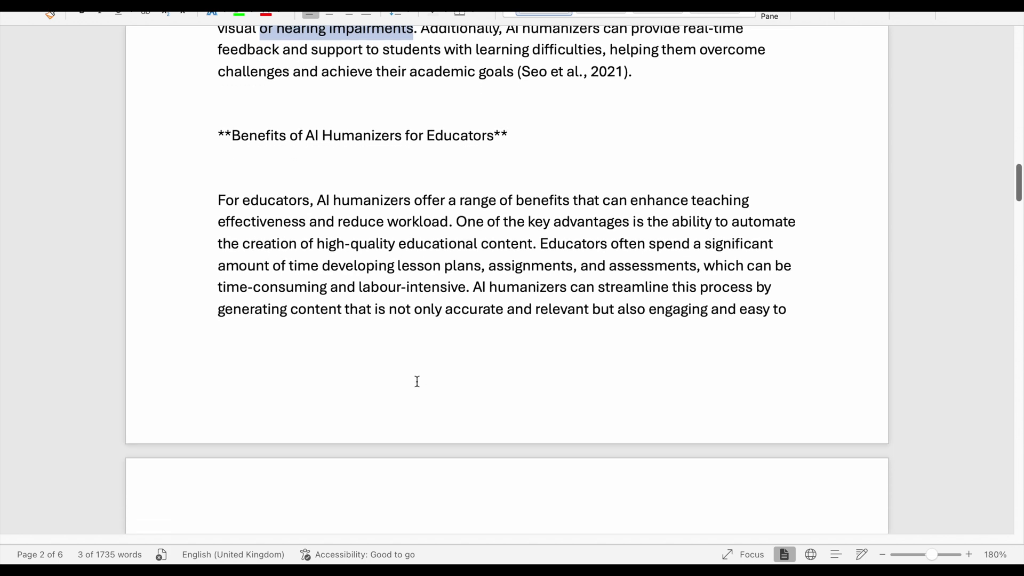
scroll(417, 382, down, 1)
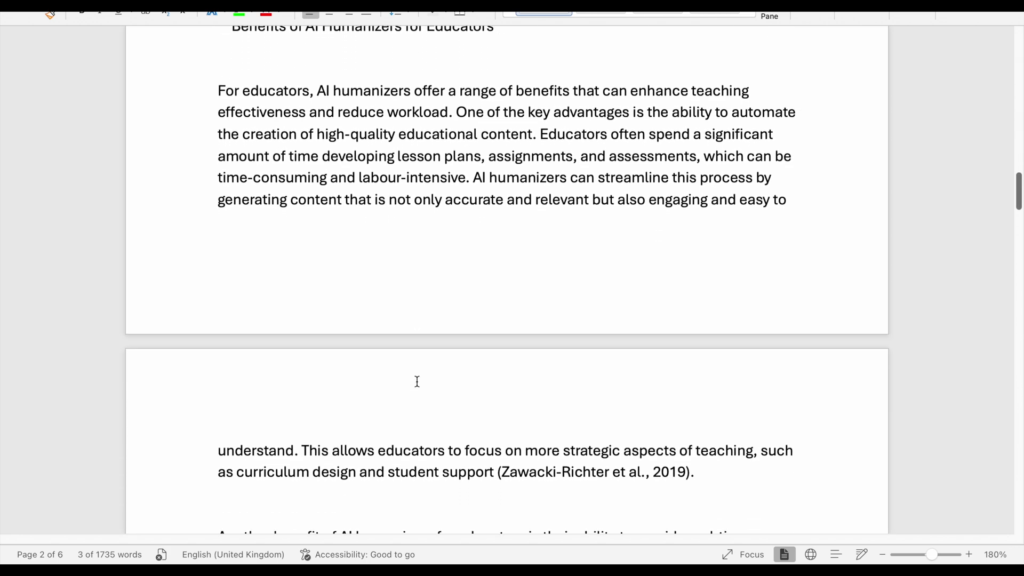
scroll(417, 382, down, 1)
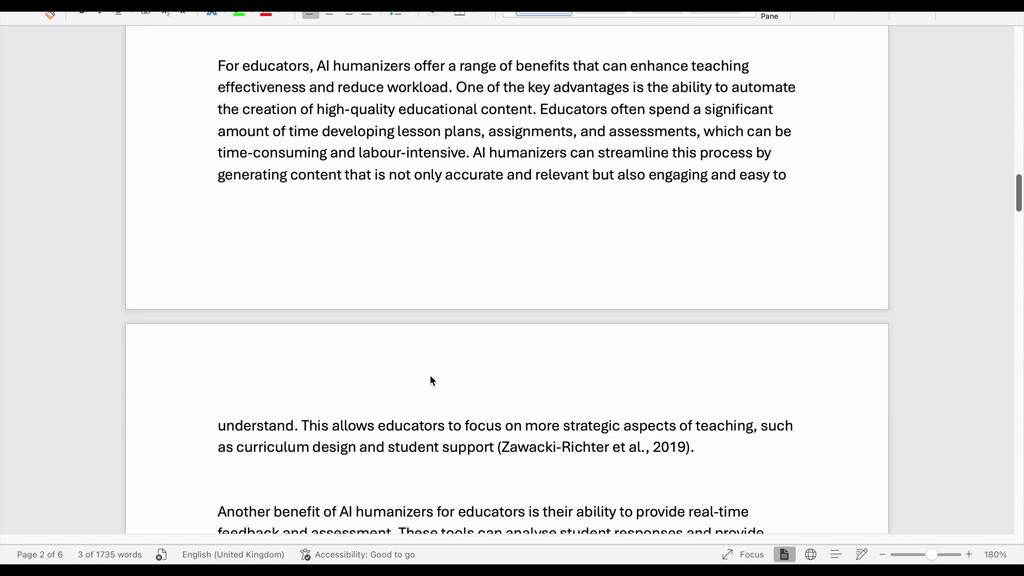
scroll(464, 364, down, 9)
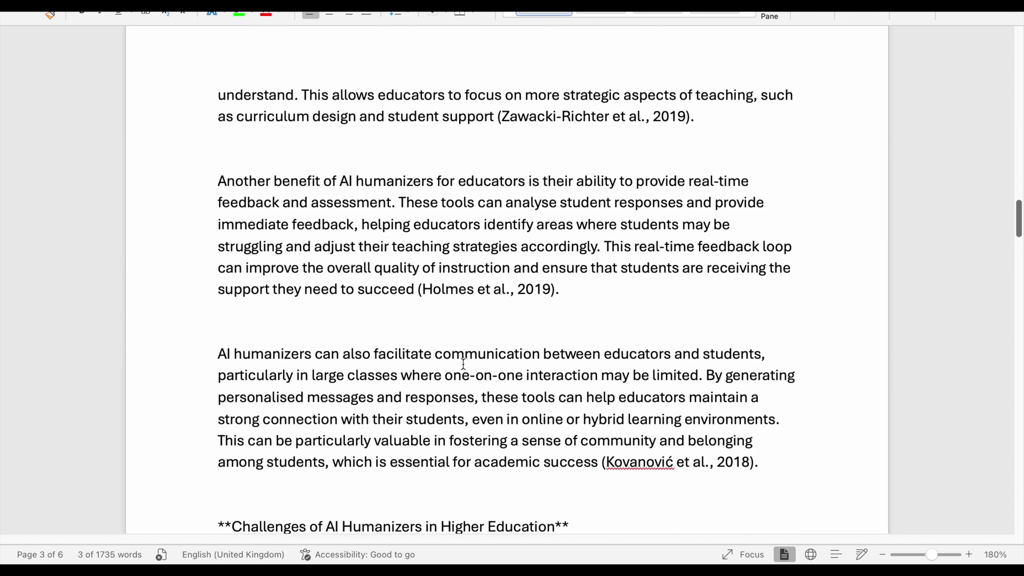
scroll(410, 276, down, 4)
triple_click(410, 277)
scroll(410, 245, down, 3)
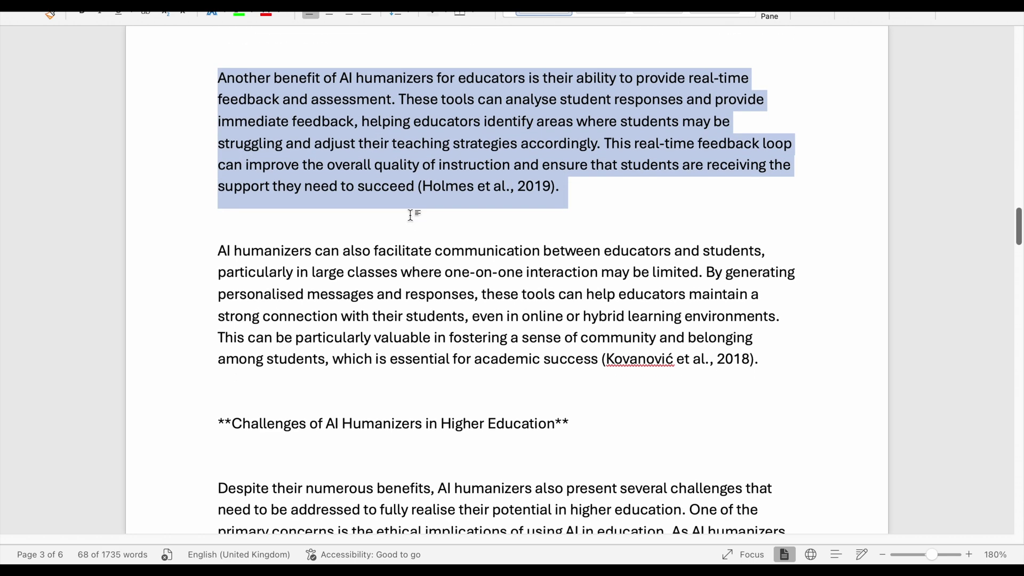
scroll(410, 215, down, 3)
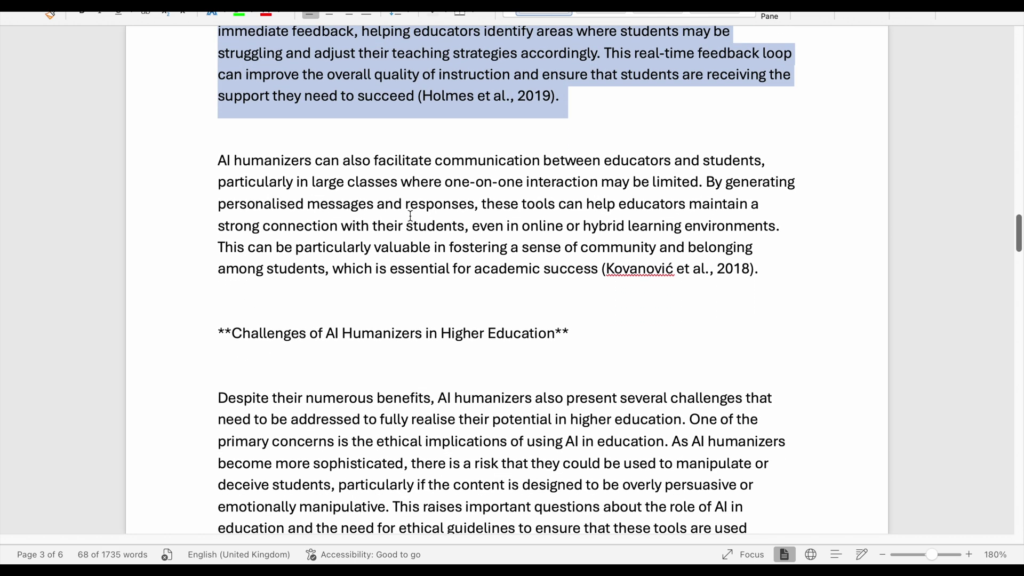
scroll(410, 216, down, 1)
scroll(410, 215, down, 4)
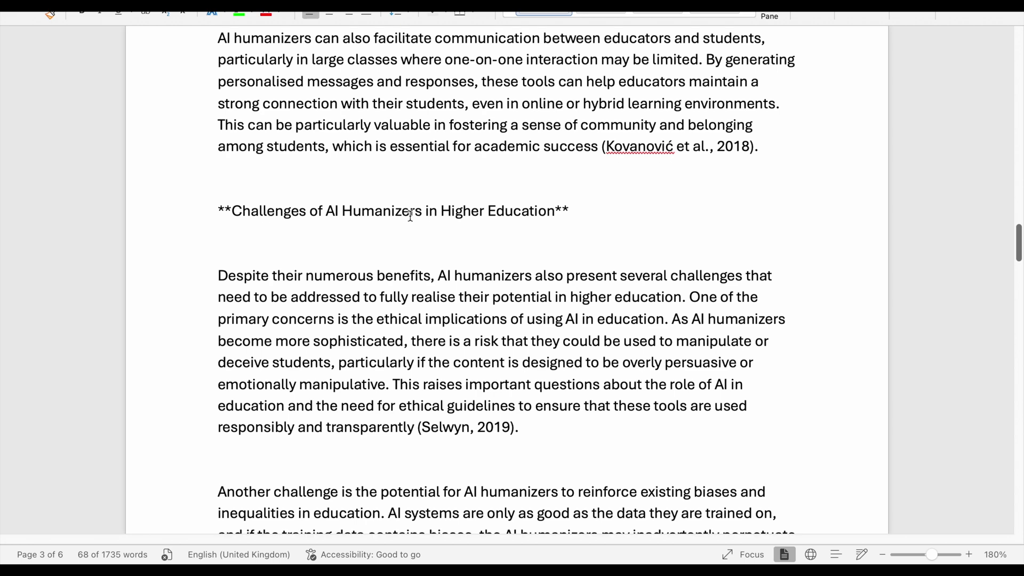
scroll(410, 215, down, 1)
scroll(410, 215, down, 1)
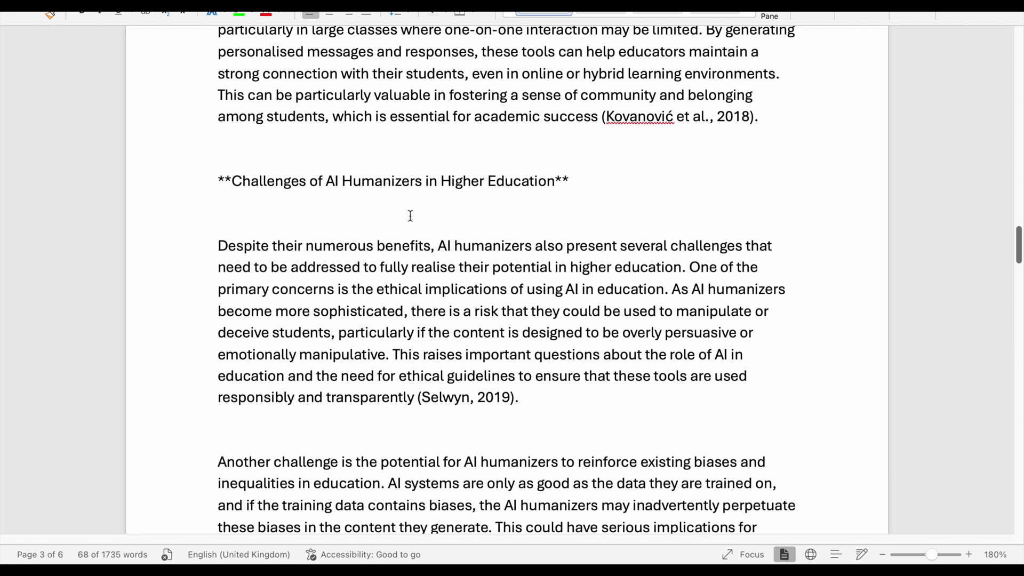
scroll(410, 215, down, 6)
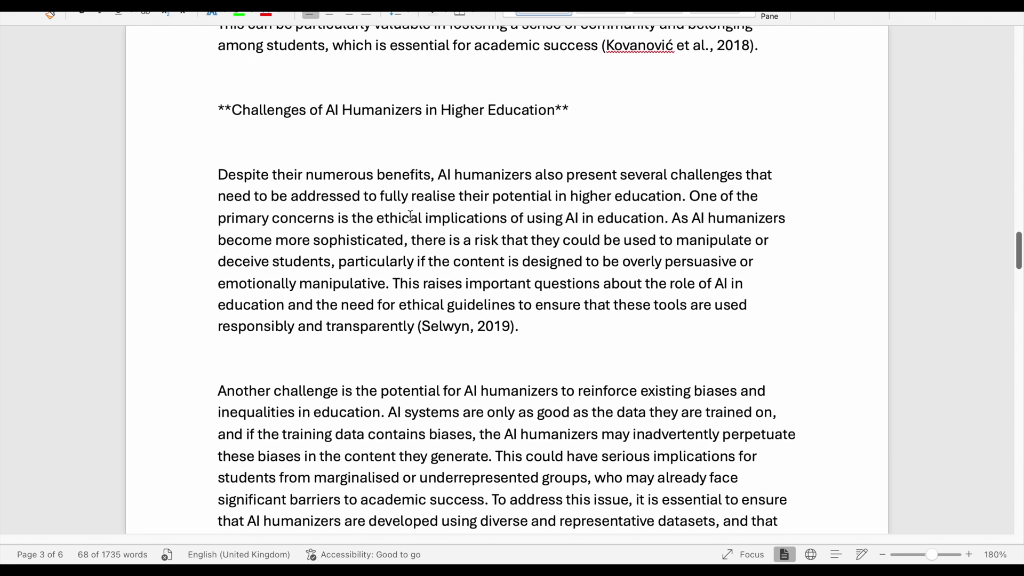
scroll(410, 216, down, 3)
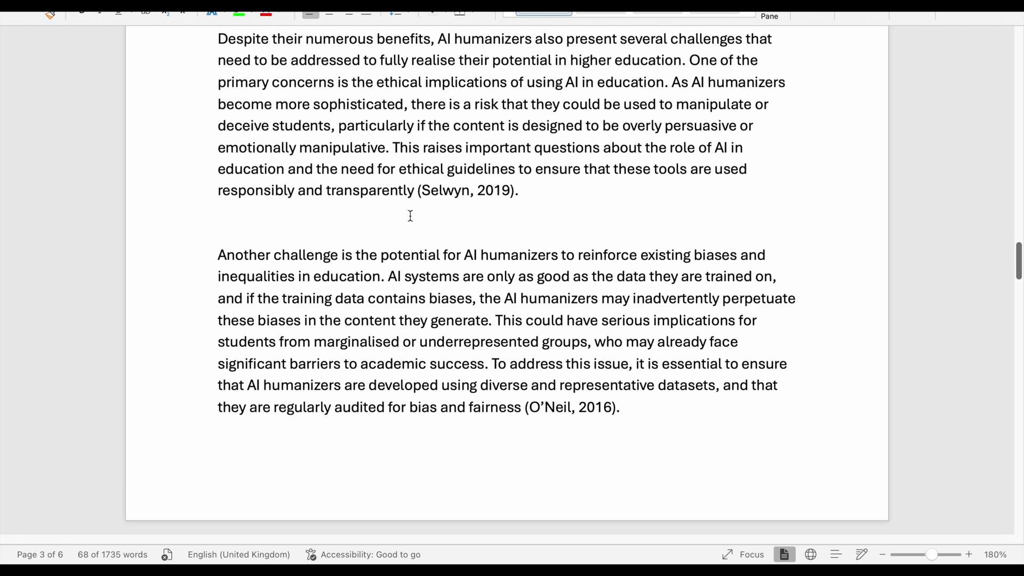
scroll(410, 215, down, 7)
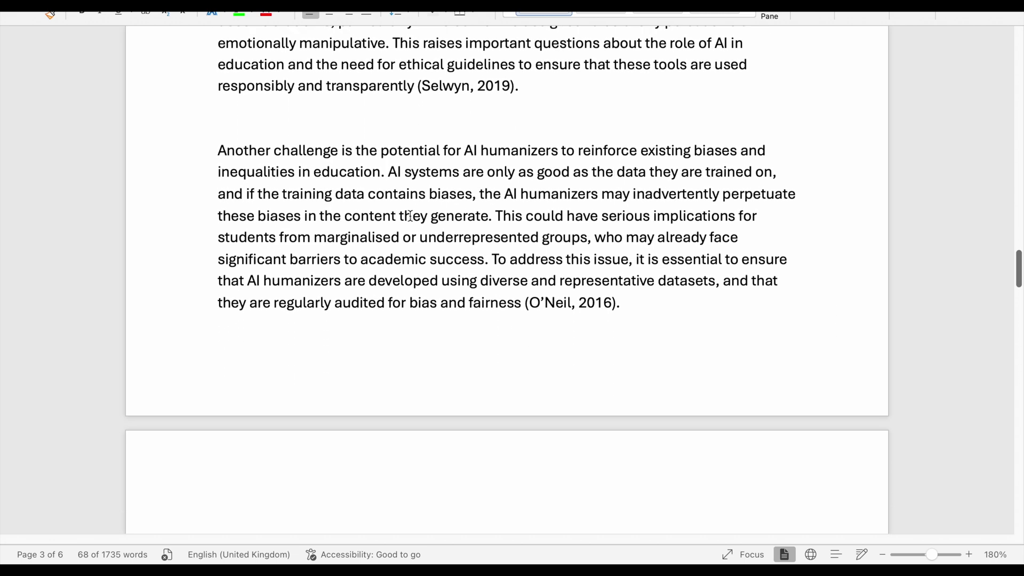
scroll(410, 216, down, 5)
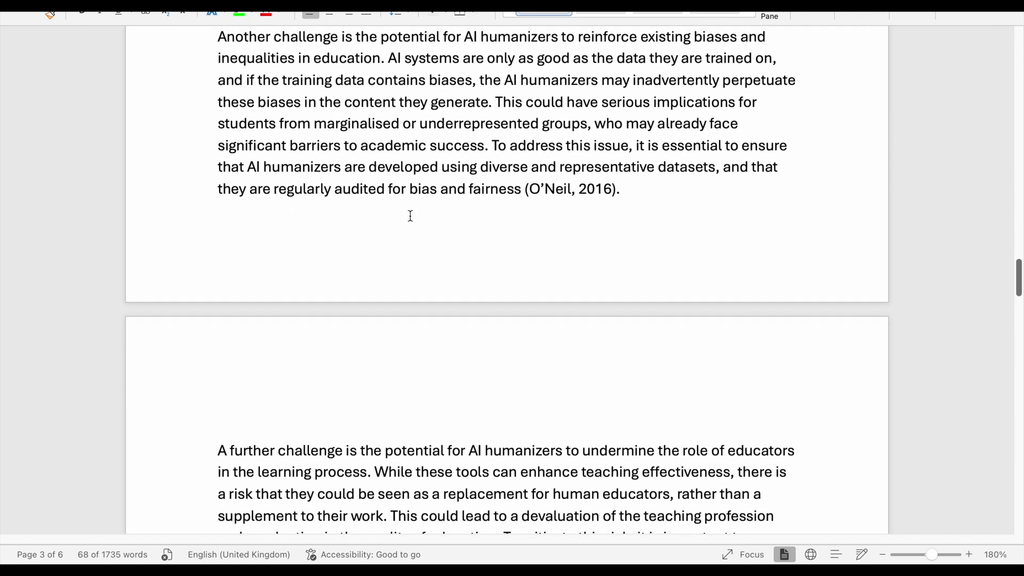
scroll(410, 215, down, 8)
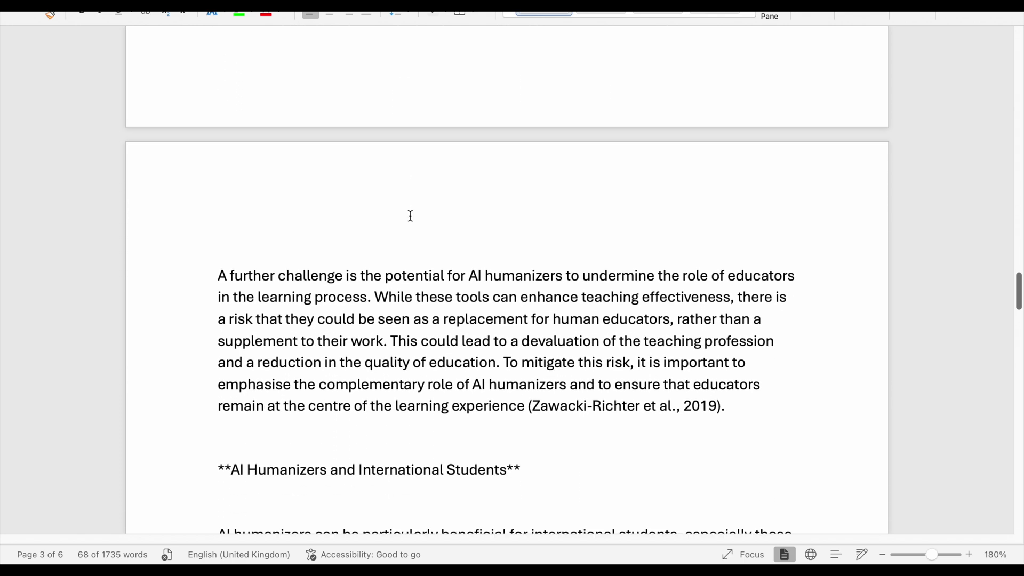
scroll(410, 215, down, 5)
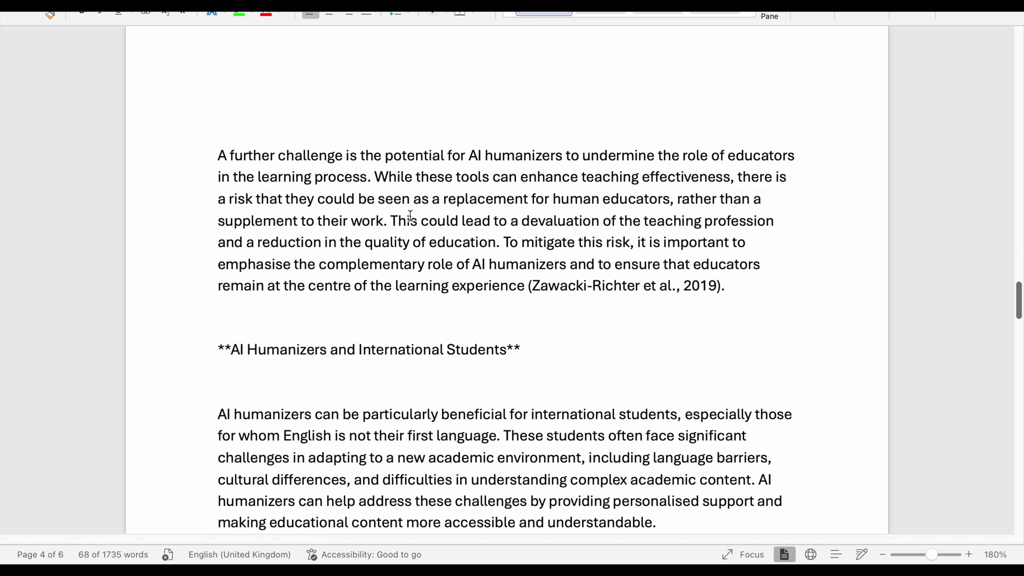
scroll(410, 216, down, 11)
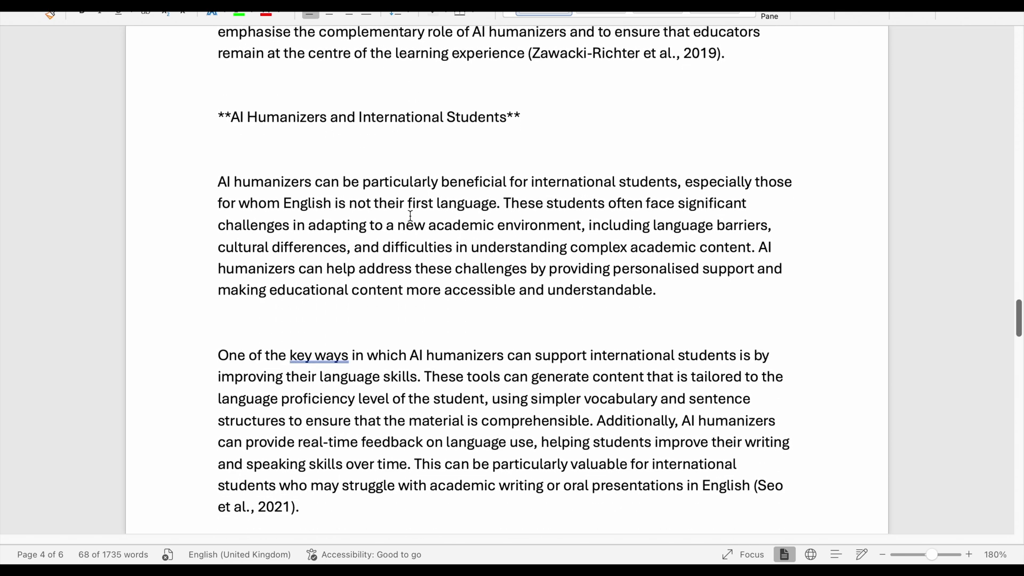
scroll(410, 215, down, 2)
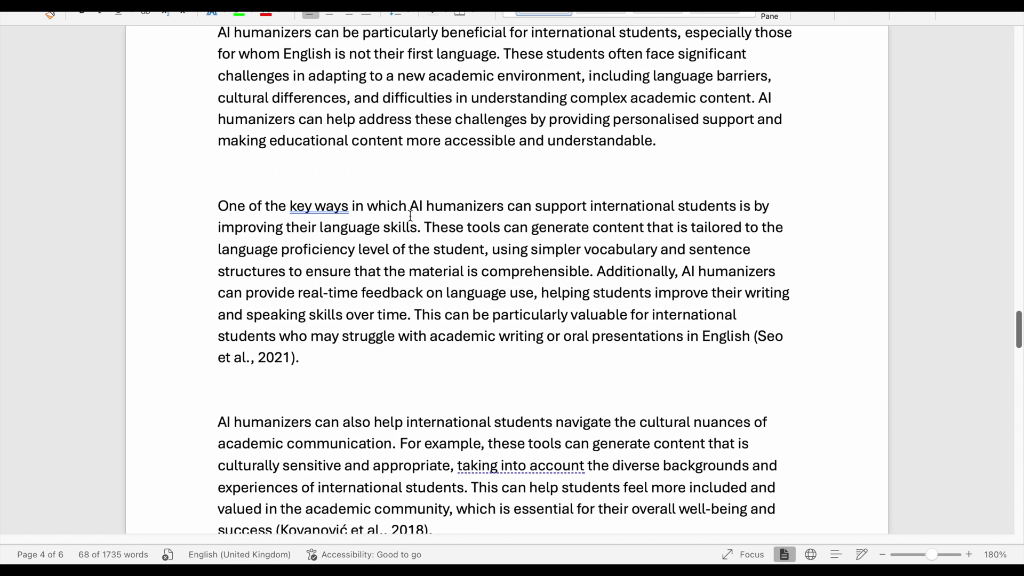
scroll(410, 216, down, 4)
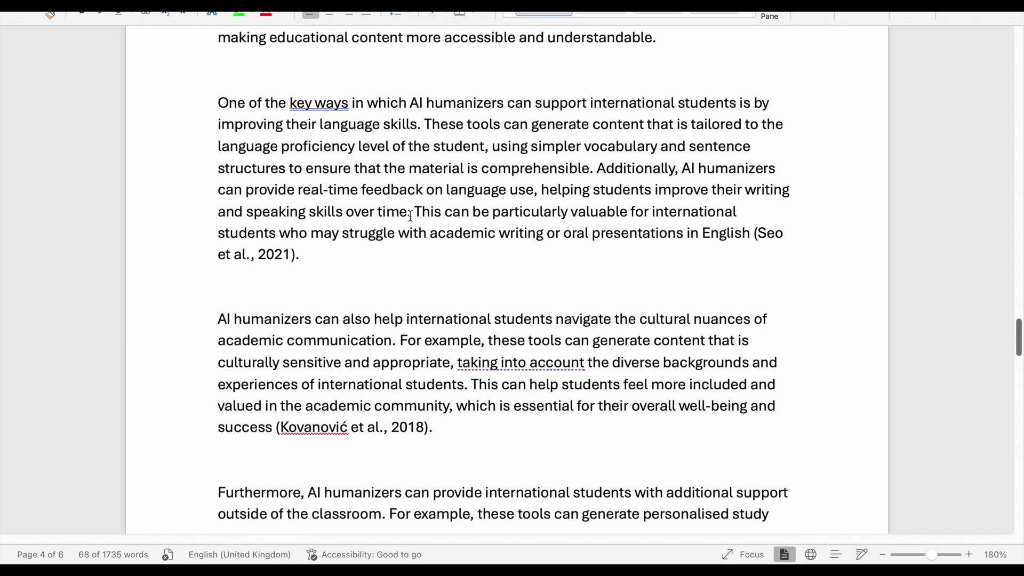
scroll(410, 216, down, 1)
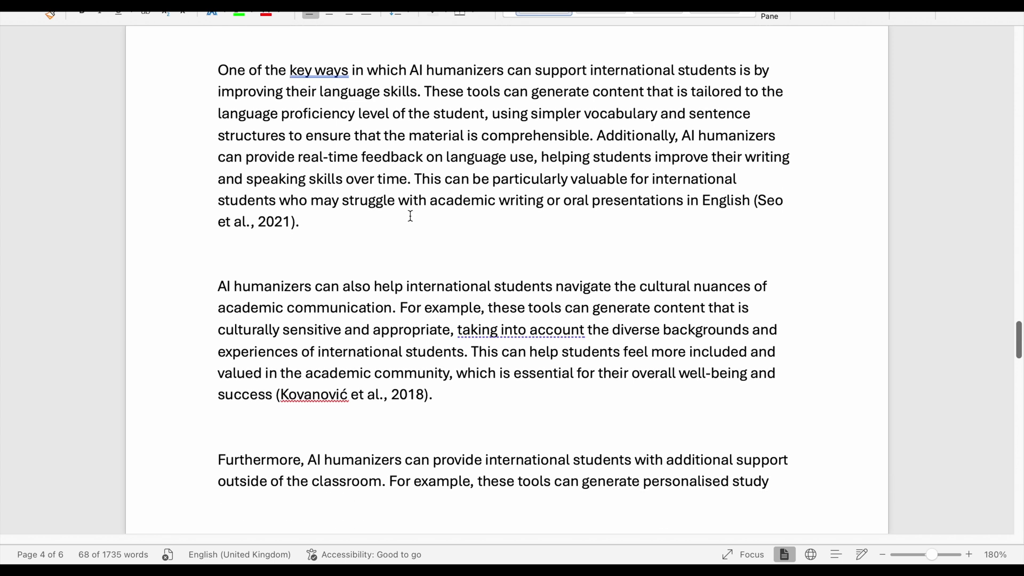
scroll(410, 215, down, 7)
scroll(410, 216, down, 3)
scroll(410, 216, down, 1)
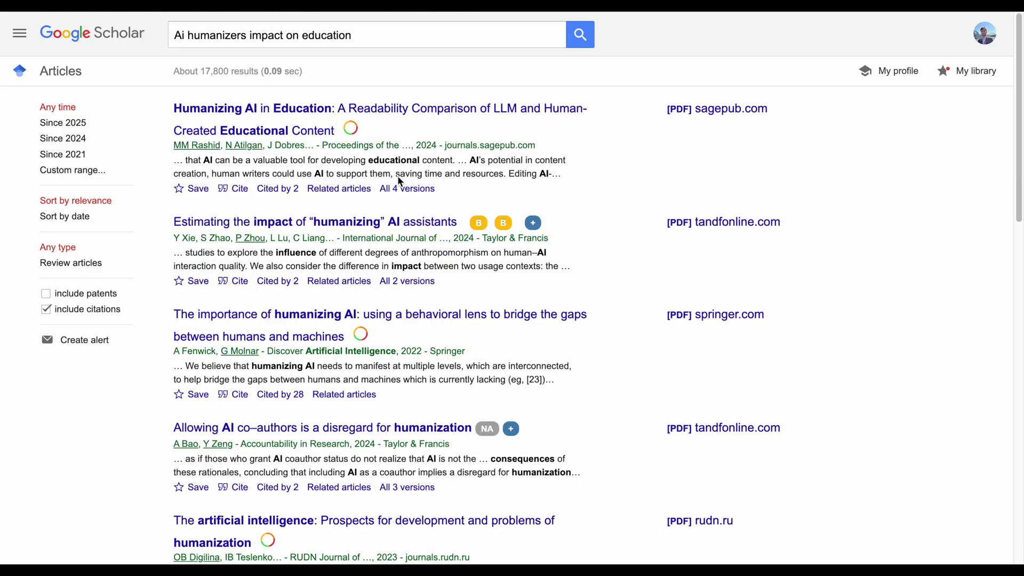
Scroll through the Google Scholar results for 'Ai humanizers impact on education'
scroll(399, 181, down, 9)
scroll(398, 177, down, 5)
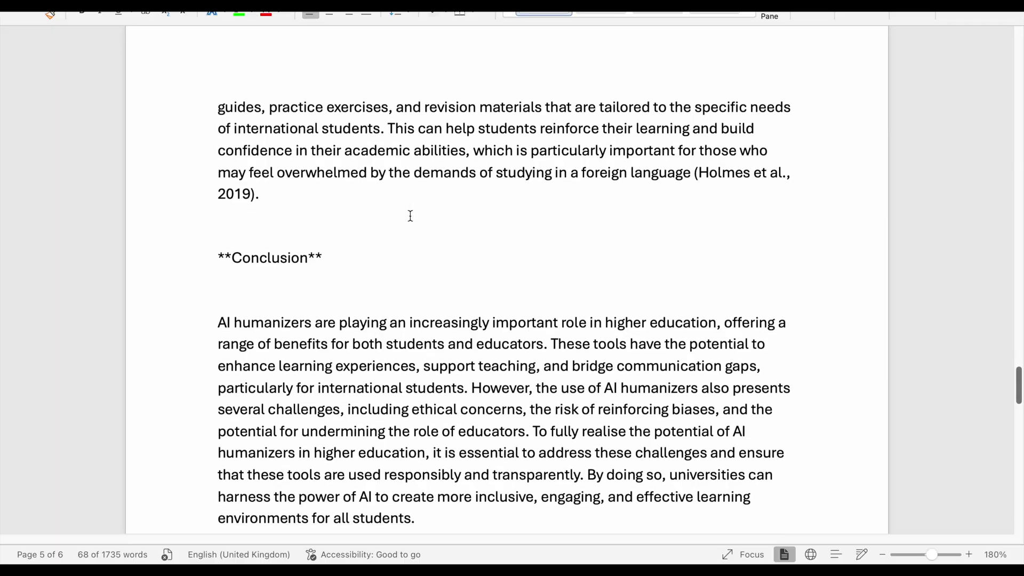
scroll(411, 216, down, 3)
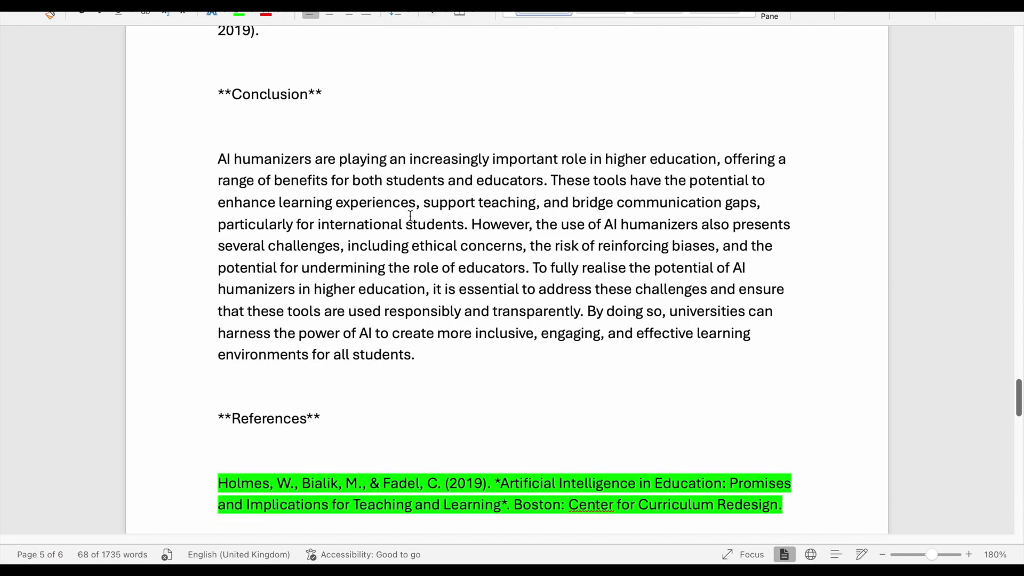
scroll(410, 215, down, 1)
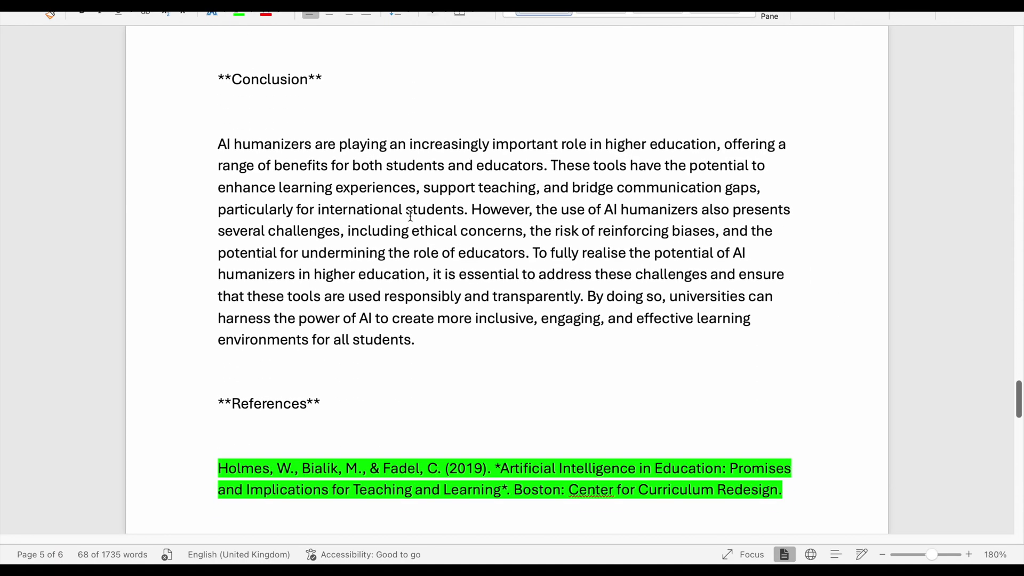